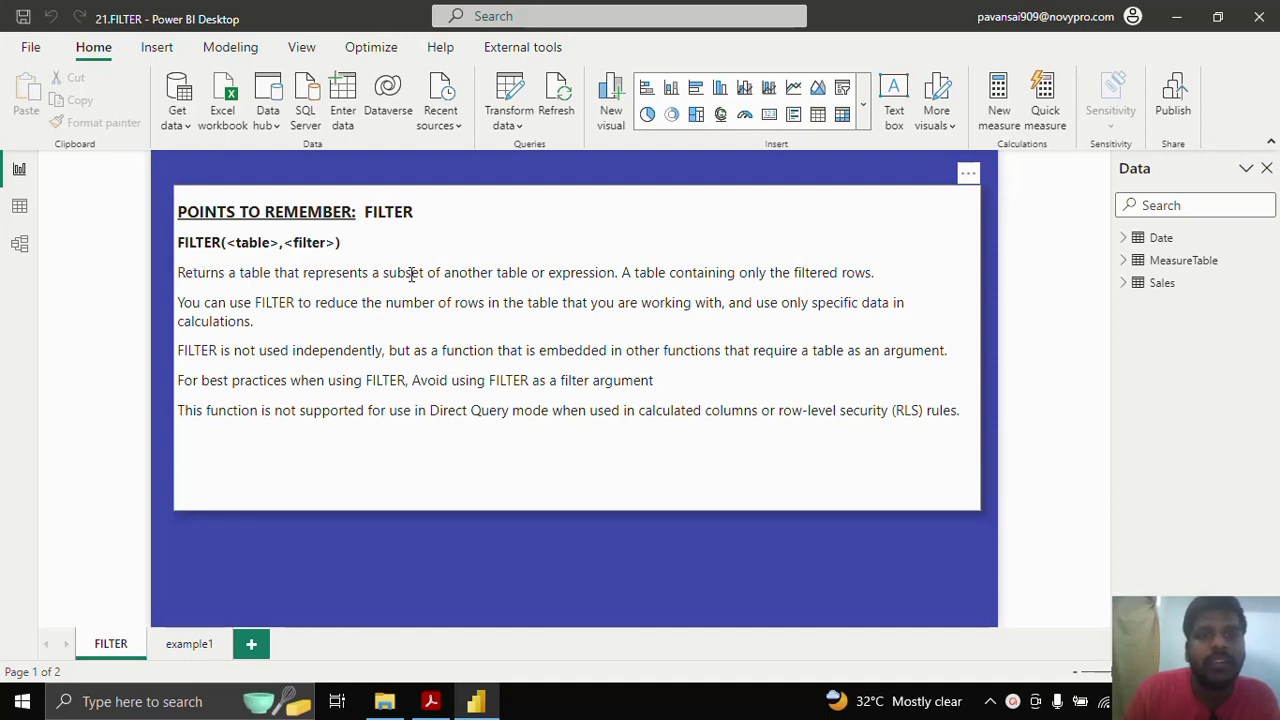
Read through the FILTER notes on the report page, covering what it returns, its embedded use, best practice and Direct Query limitation.
{"action": "left_click", "coordinate": [619, 276]}
{"action": "key", "text": "shift+End"}
{"action": "left_click", "coordinate": [508, 277]}
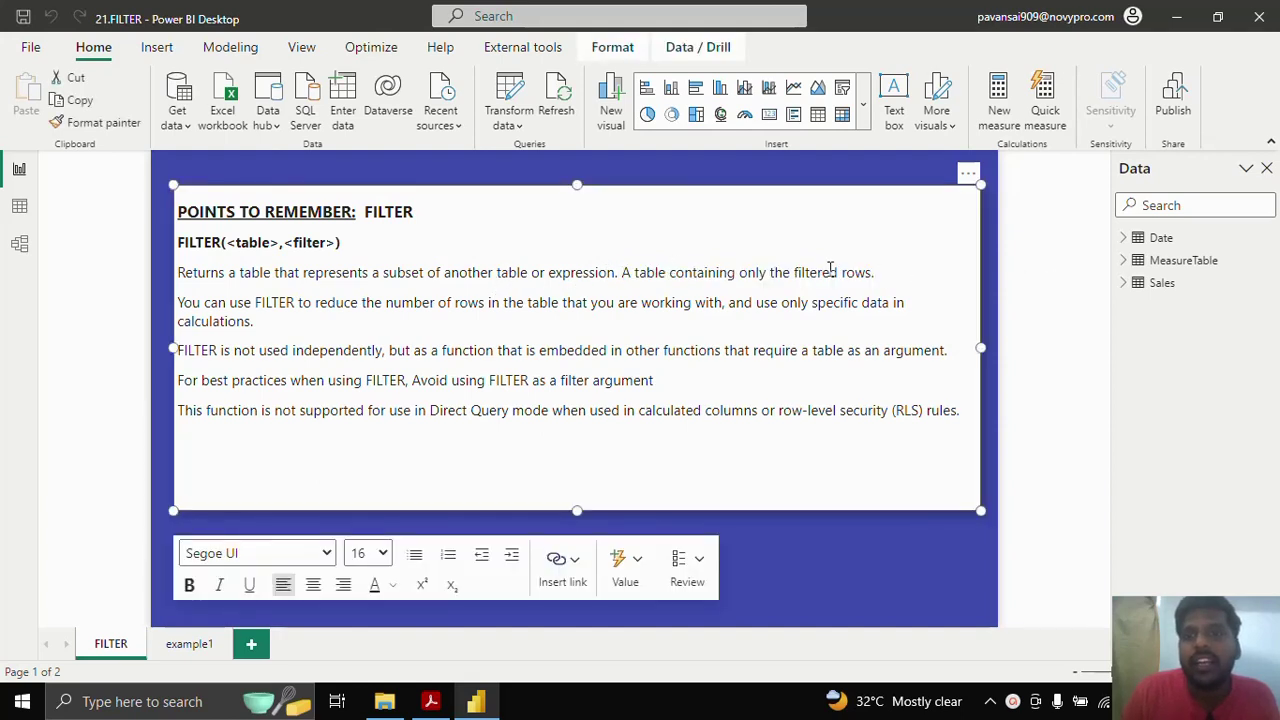
{"action": "left_click_drag", "start_coordinate": [877, 274], "coordinate": [717, 282]}
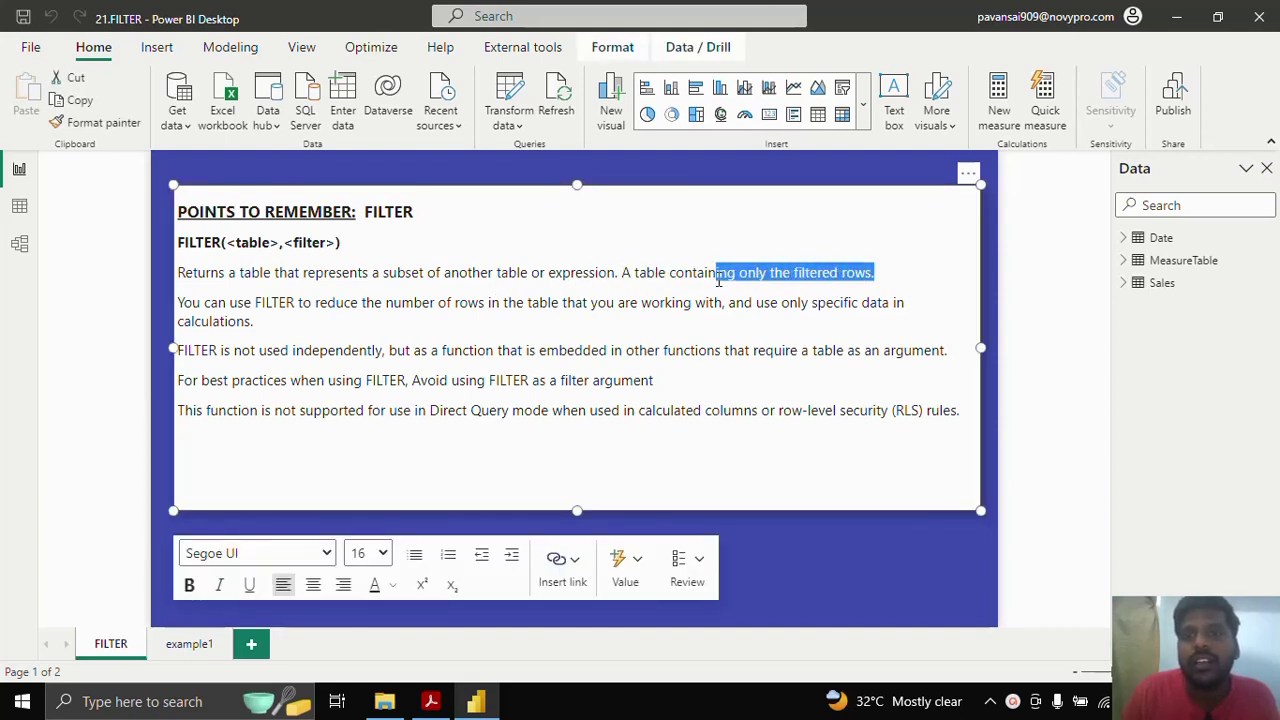
{"action": "left_click", "coordinate": [628, 282]}
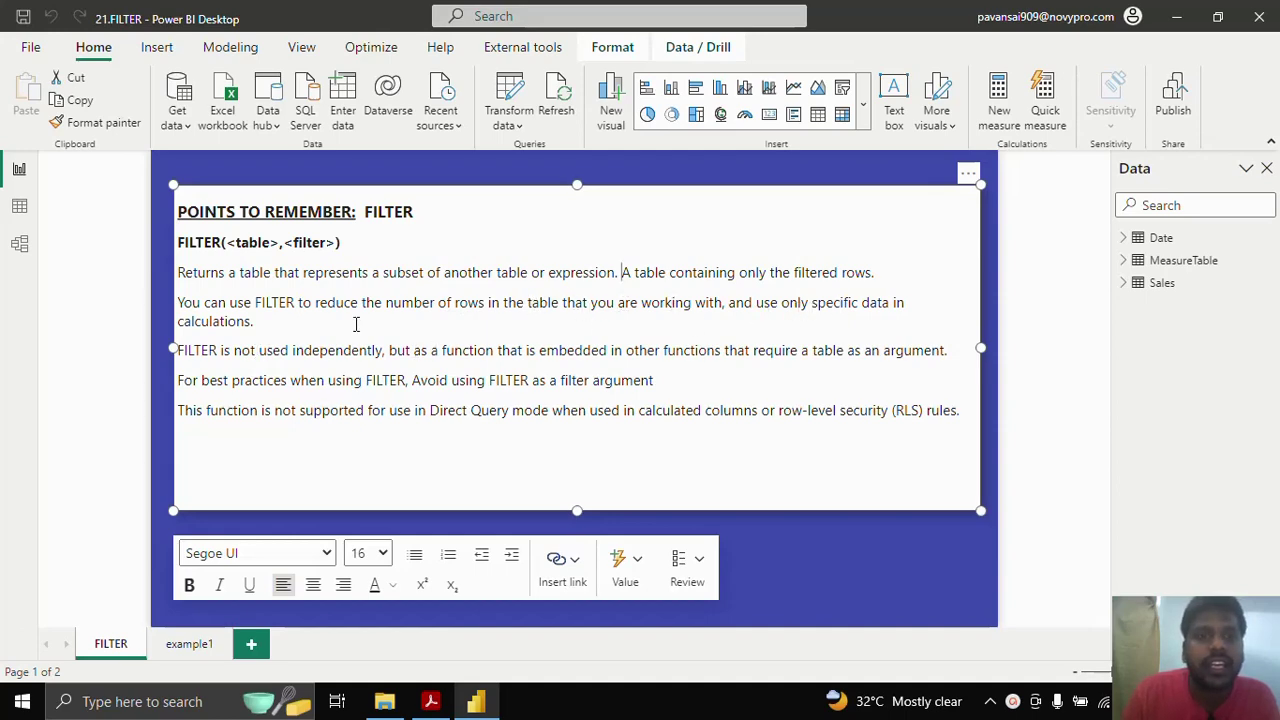
{"action": "left_click_drag", "start_coordinate": [187, 350], "coordinate": [299, 345]}
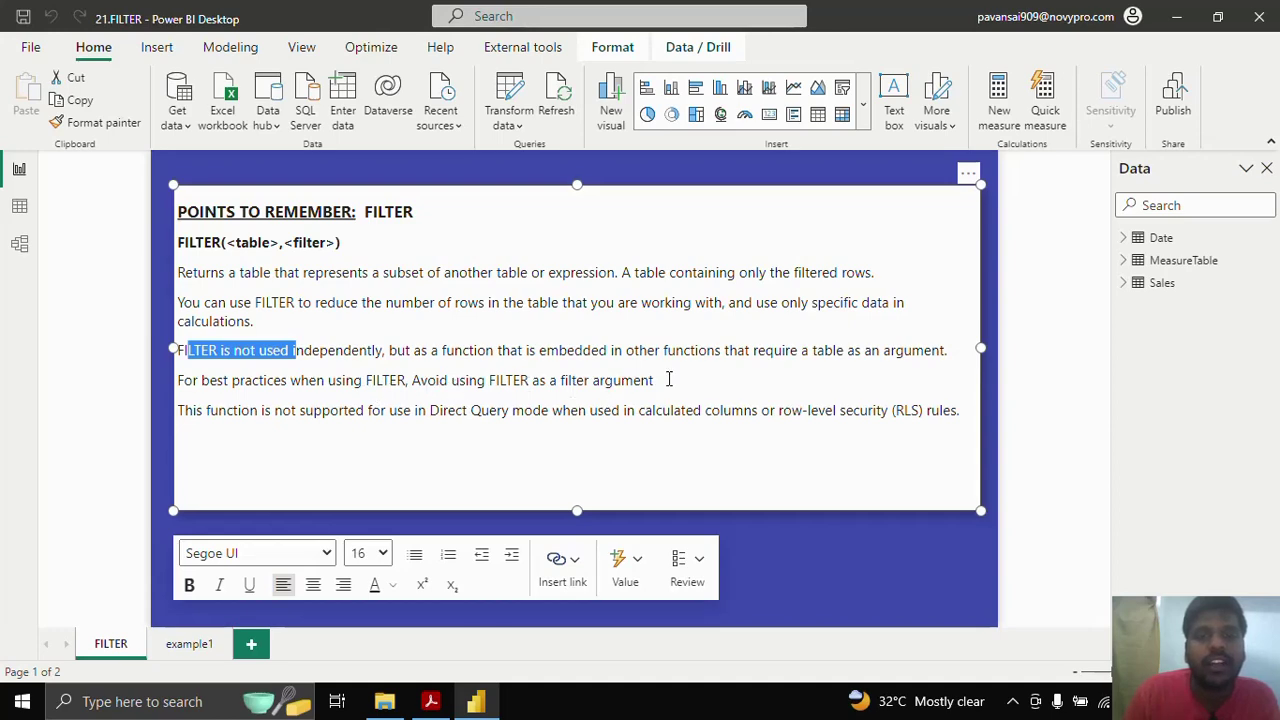
{"action": "left_click_drag", "start_coordinate": [669, 379], "coordinate": [419, 382]}
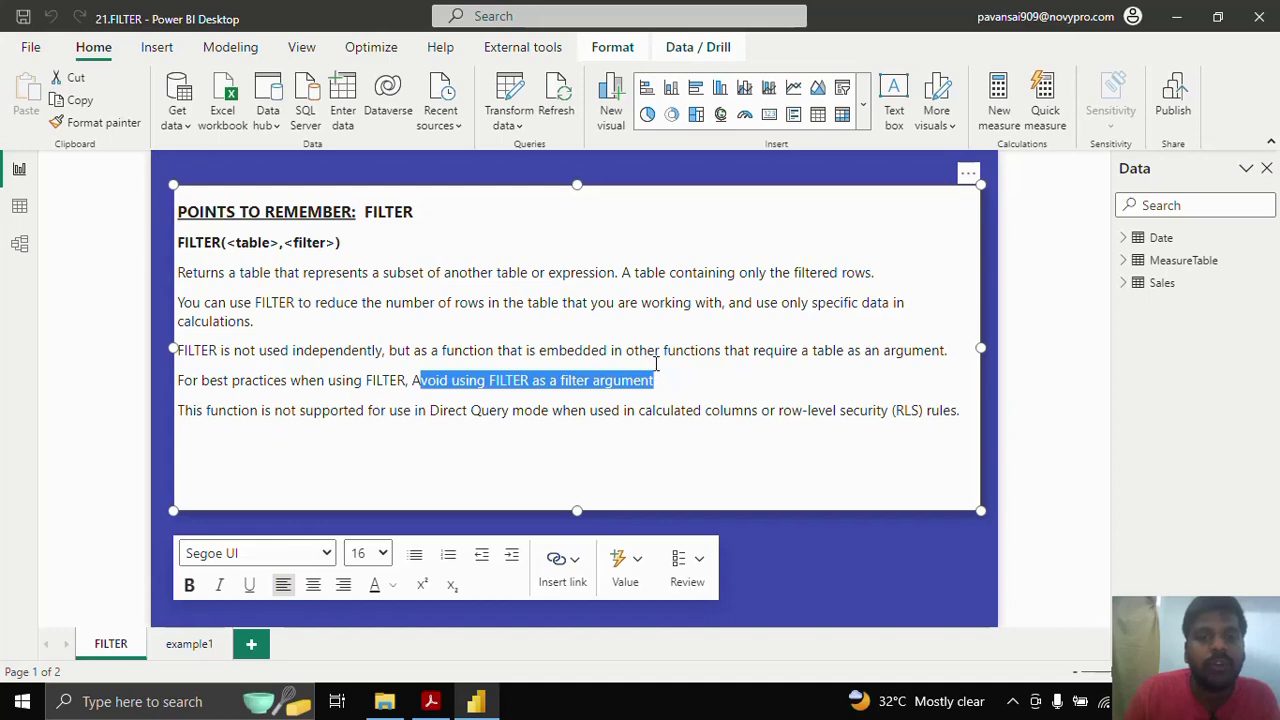
{"action": "left_click", "coordinate": [204, 410]}
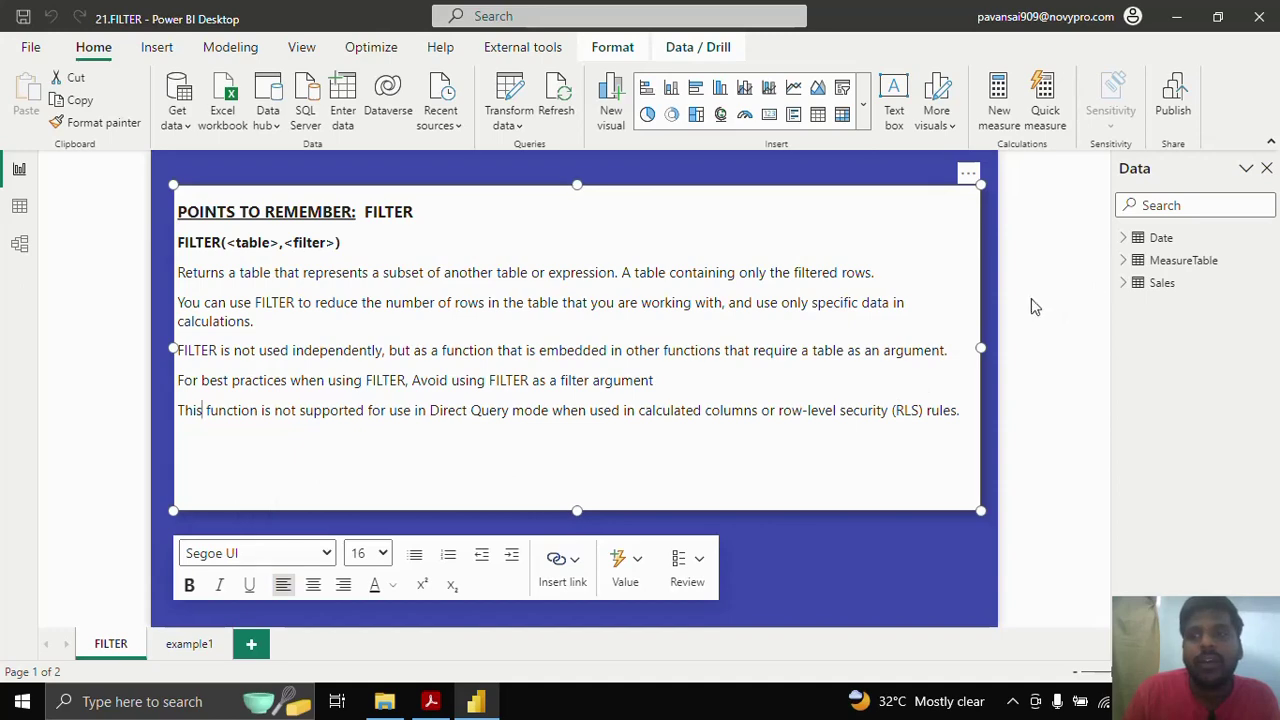
View the Sales table's data and examine which values its Country column offers for filtering, leaving it unfiltered.
{"action": "left_click", "coordinate": [19, 205]}
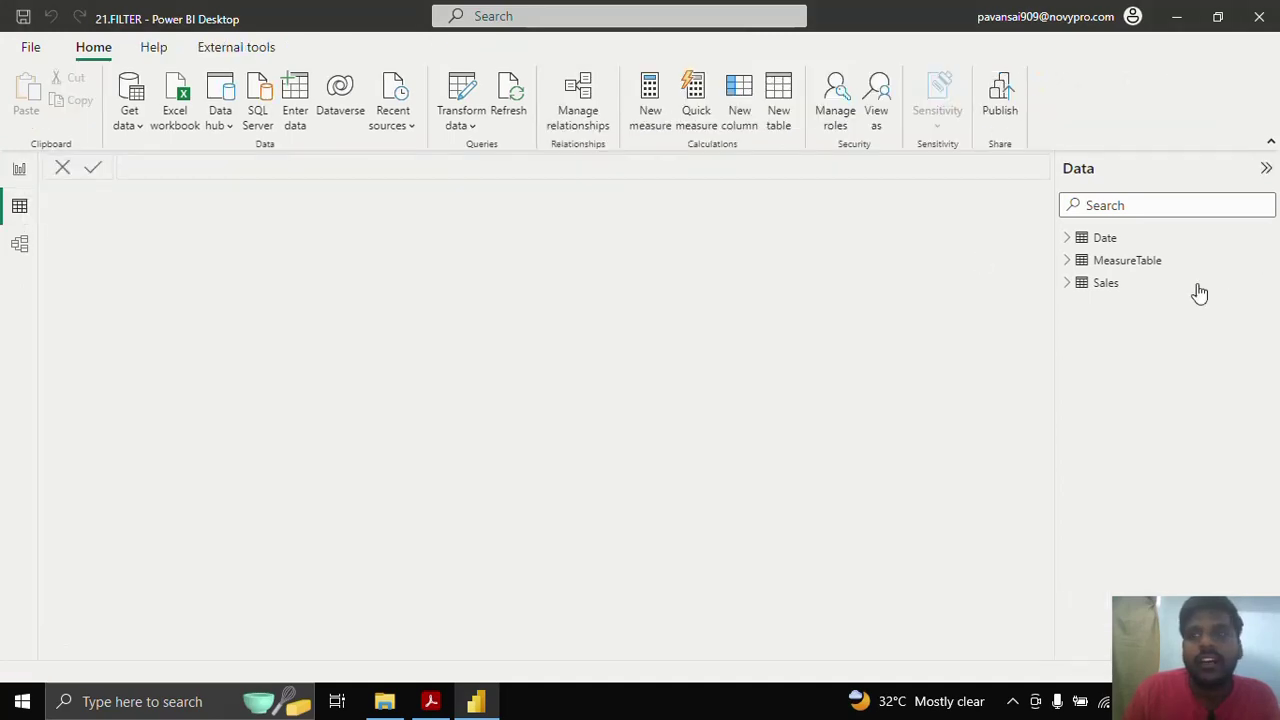
{"action": "left_click", "coordinate": [1165, 290]}
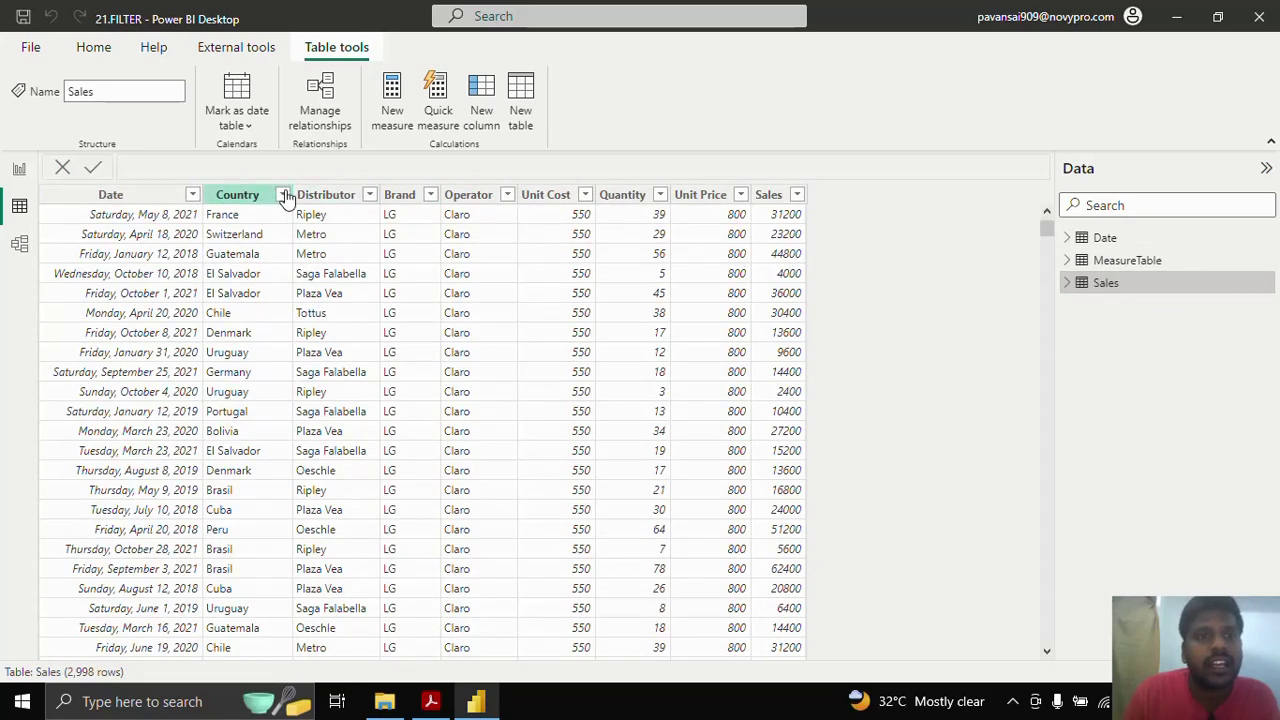
{"action": "left_click", "coordinate": [283, 195]}
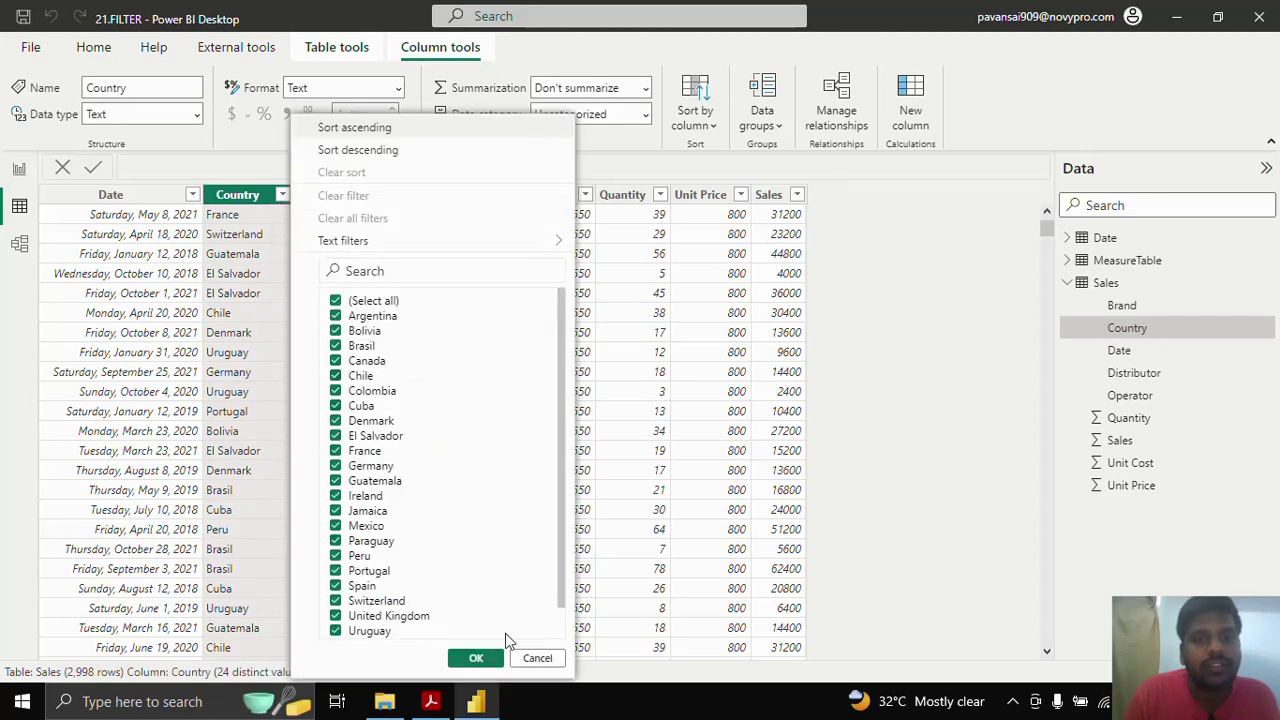
{"action": "left_click", "coordinate": [538, 660]}
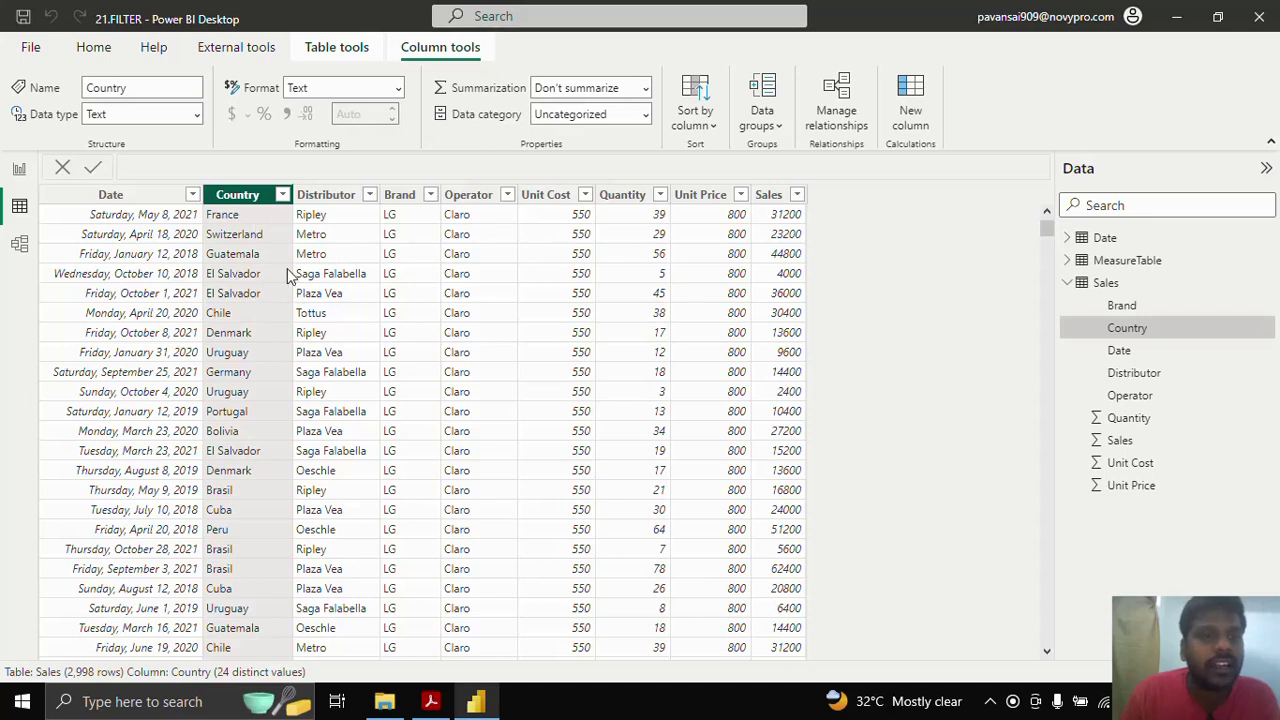
{"action": "left_click", "coordinate": [1070, 285]}
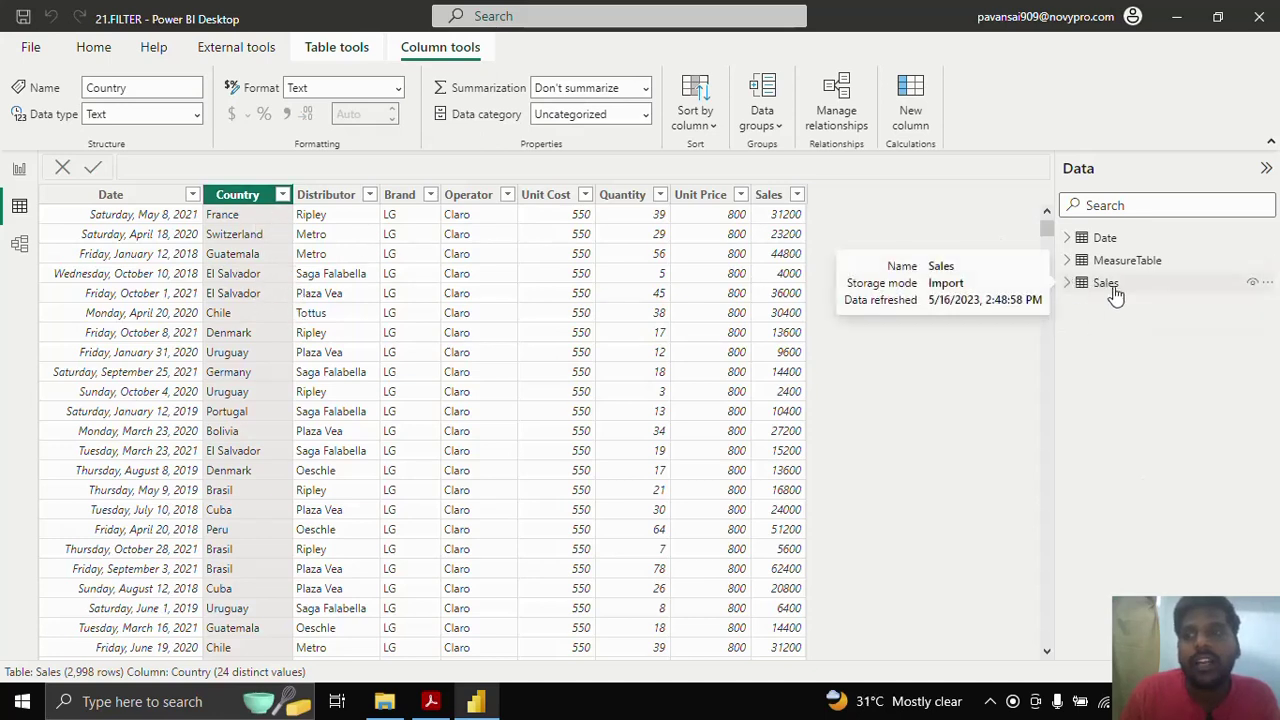
Create a new calculated table named "Canada data" and begin its formula with the FILTER function.
{"action": "left_click", "coordinate": [338, 52]}
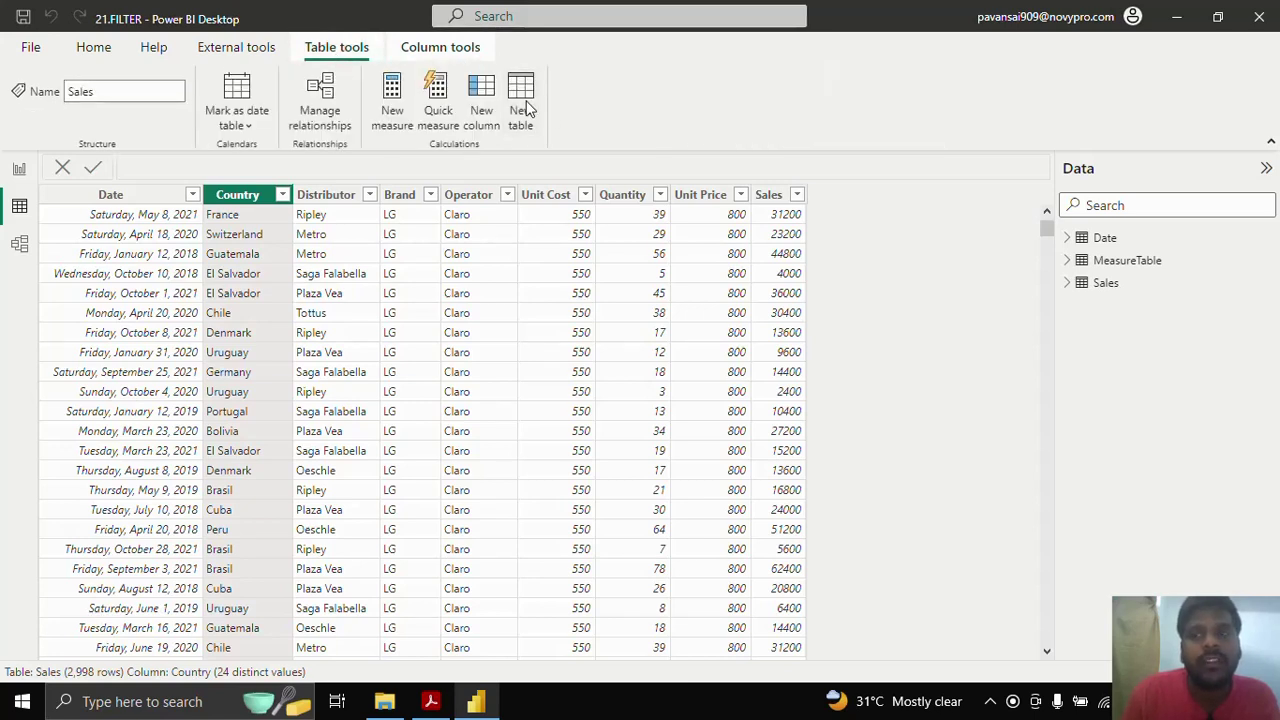
{"action": "left_click", "coordinate": [524, 108]}
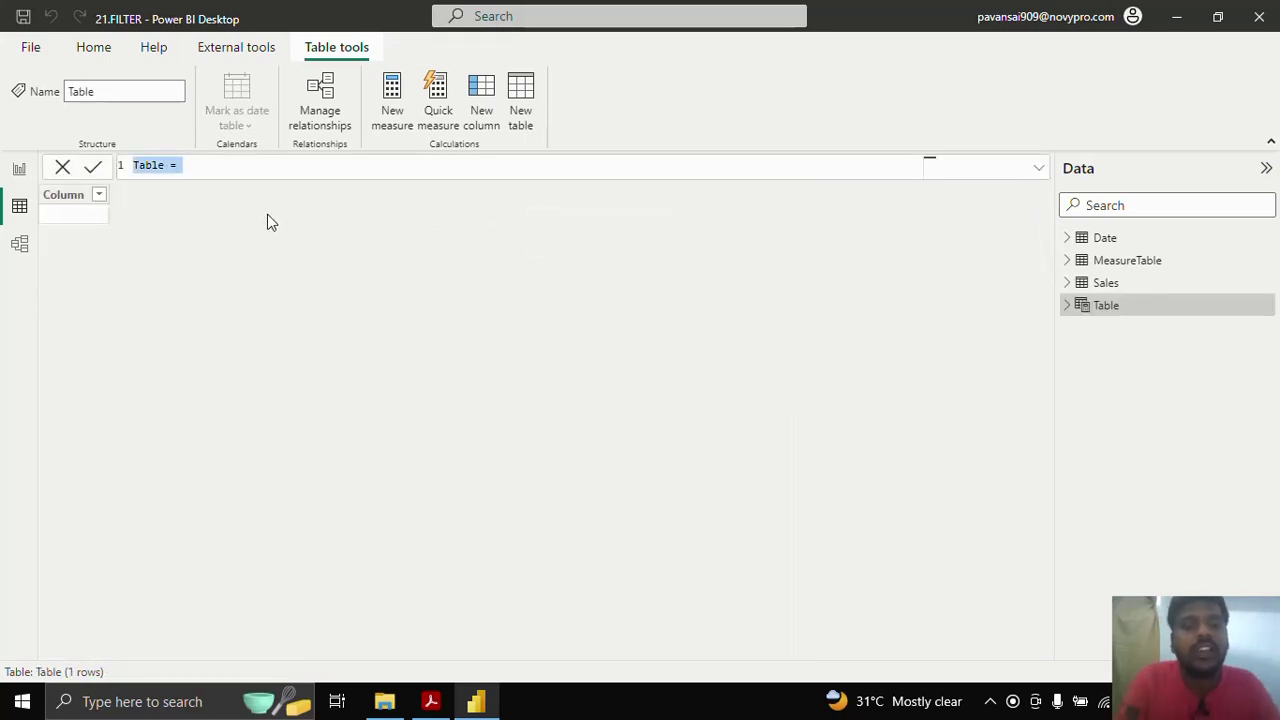
{"action": "type", "text": "Ca"}
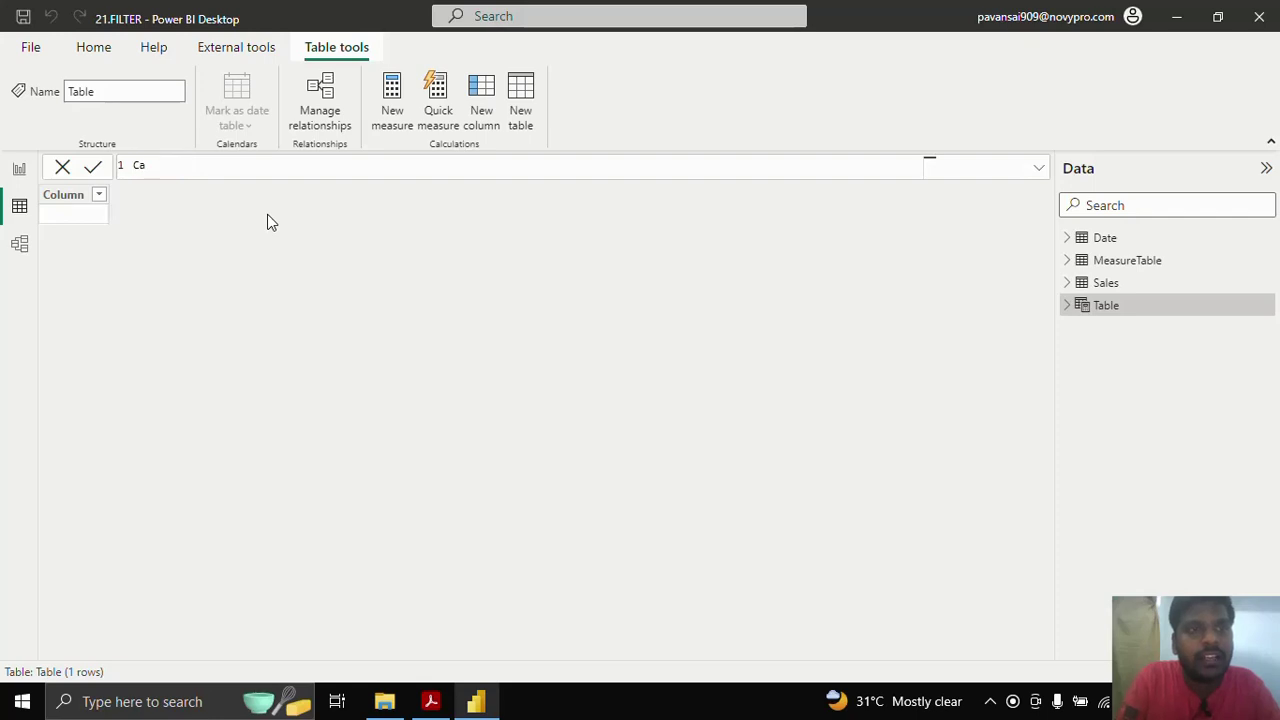
{"action": "type", "text": "nada data ="}
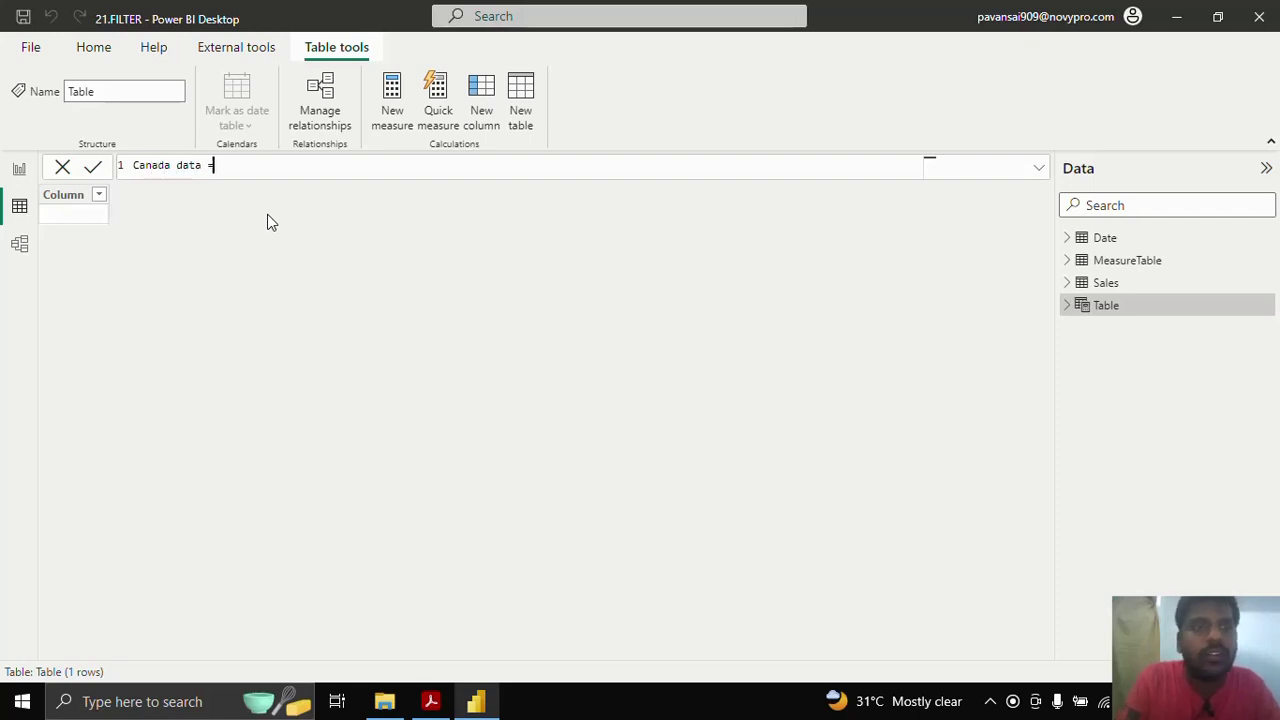
{"action": "key", "text": "shift+Return"}
{"action": "type", "text": "C"}
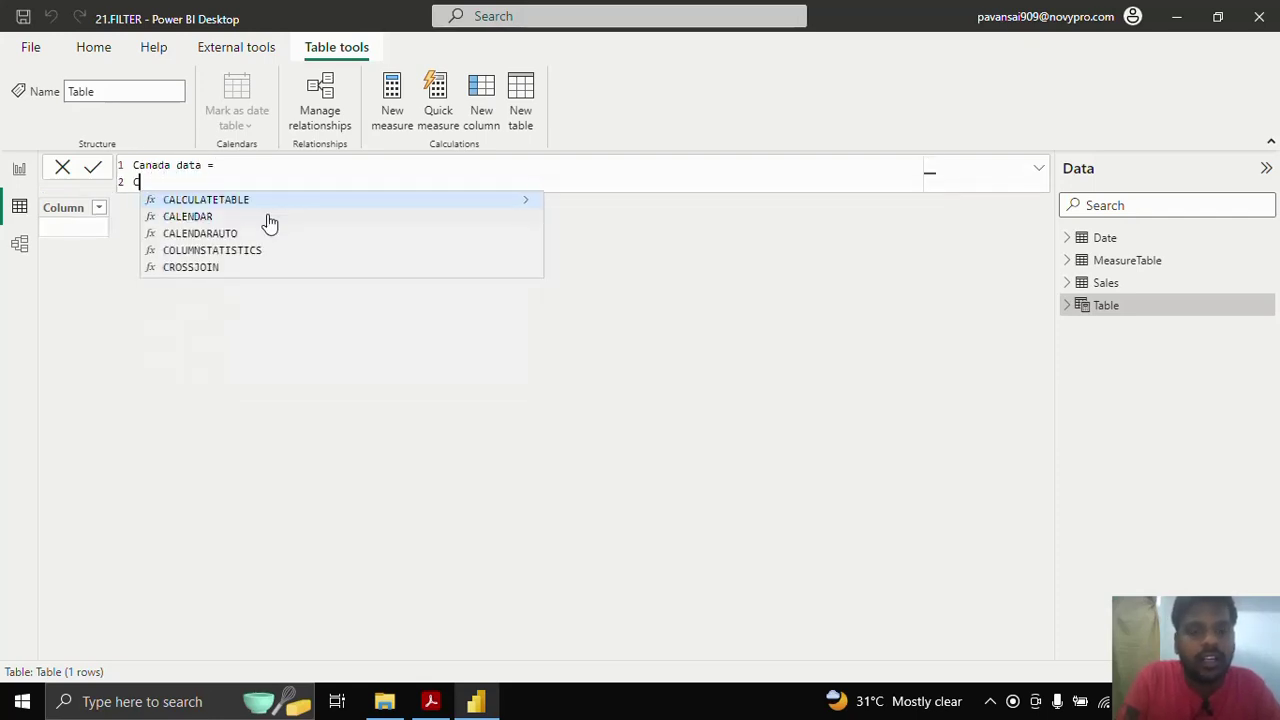
{"action": "key", "text": "BackSpace"}
{"action": "type", "text": "FILTER"}
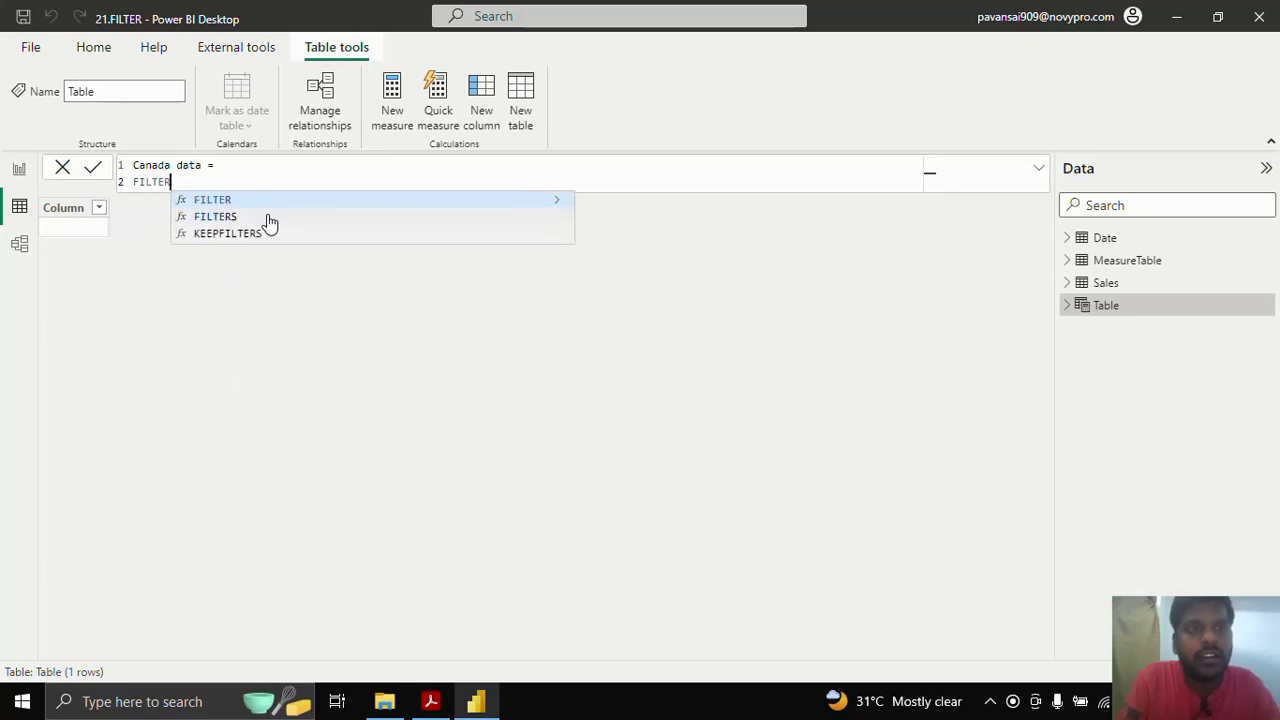
{"action": "type", "text": "("}
{"action": "key", "text": "shift+Return"}
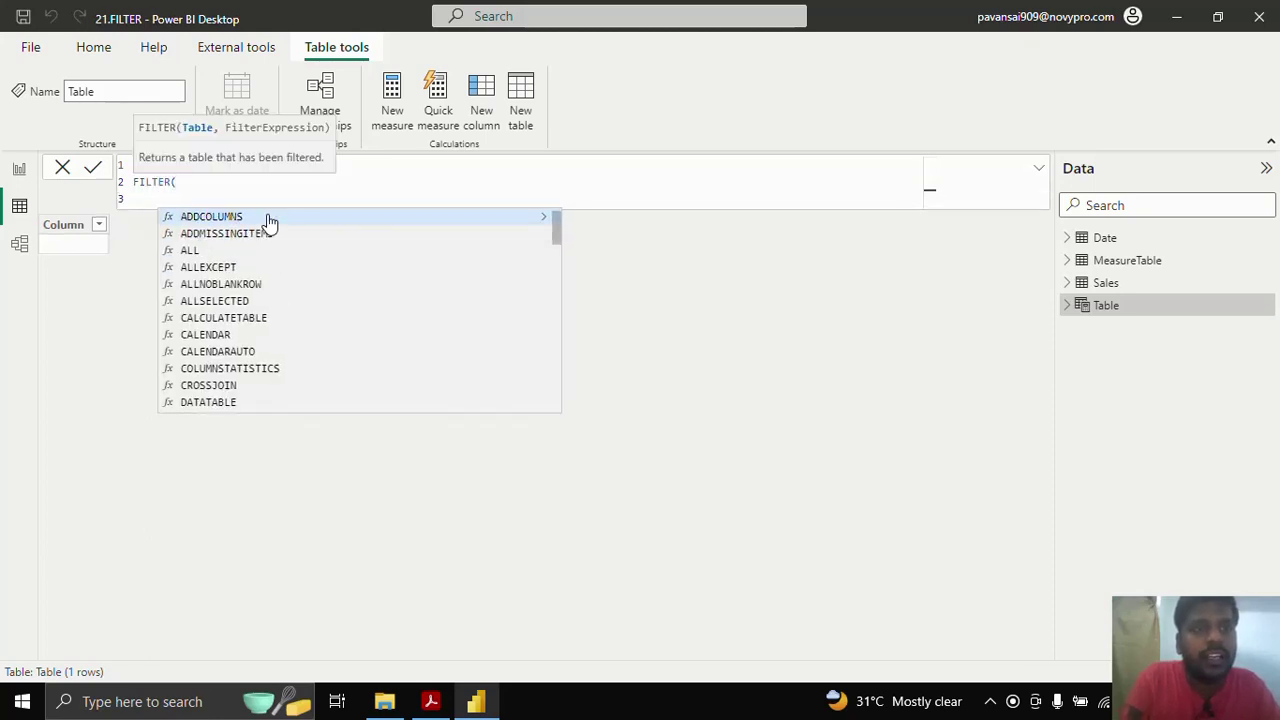
Complete FILTER with the Sales table and the condition Sales[Country] = "Canada", commit the formula, and check the resulting Country values.
{"action": "type", "text": "Sales"}
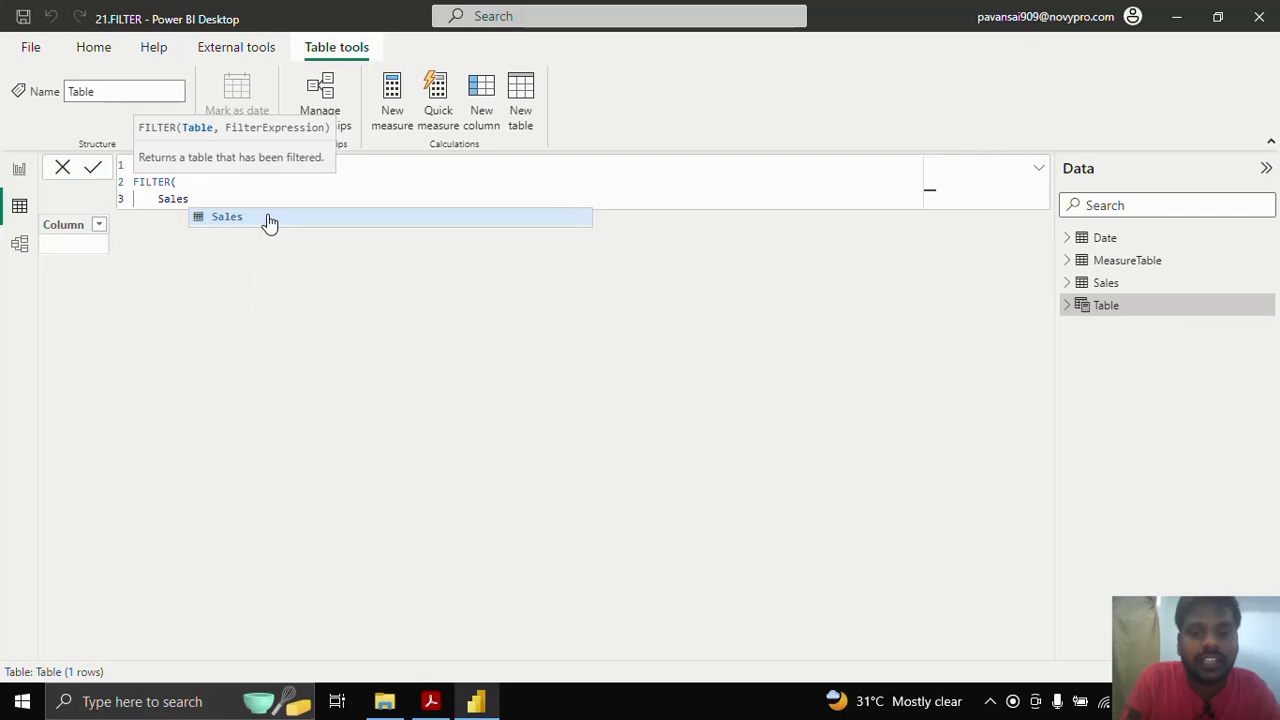
{"action": "type", "text": ","}
{"action": "key", "text": "shift+Return"}
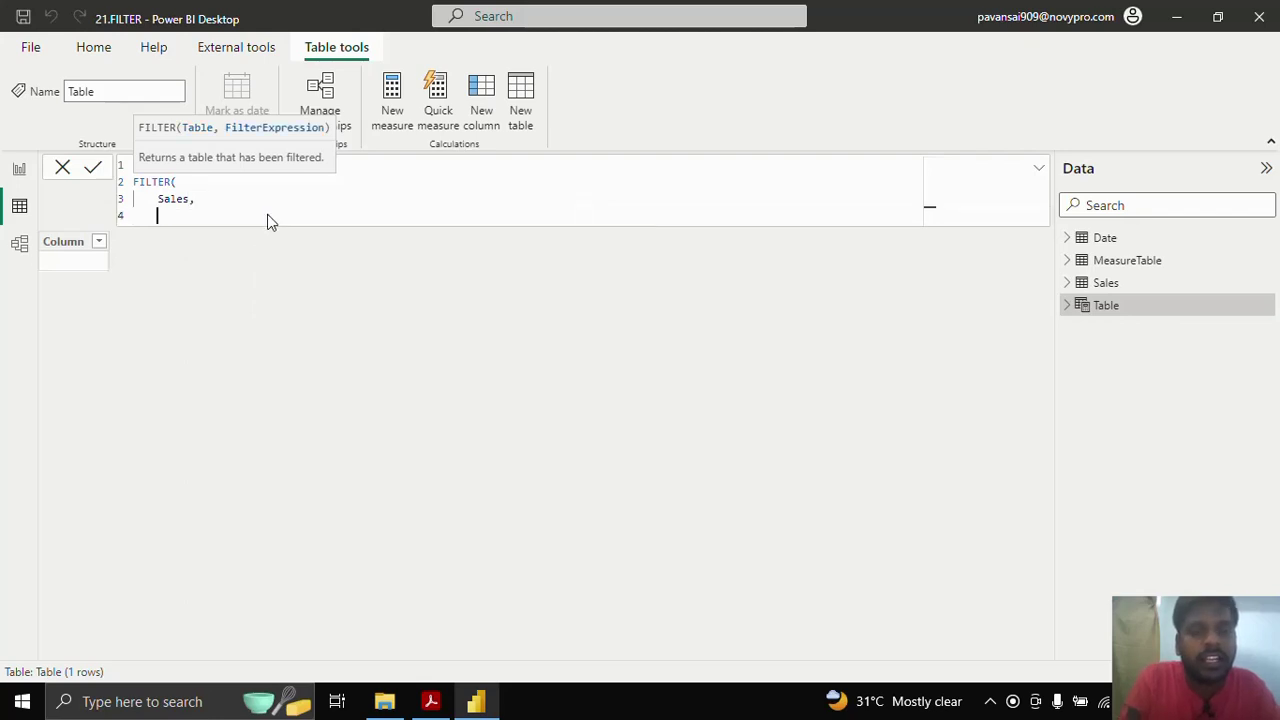
{"action": "type", "text": "Country"}
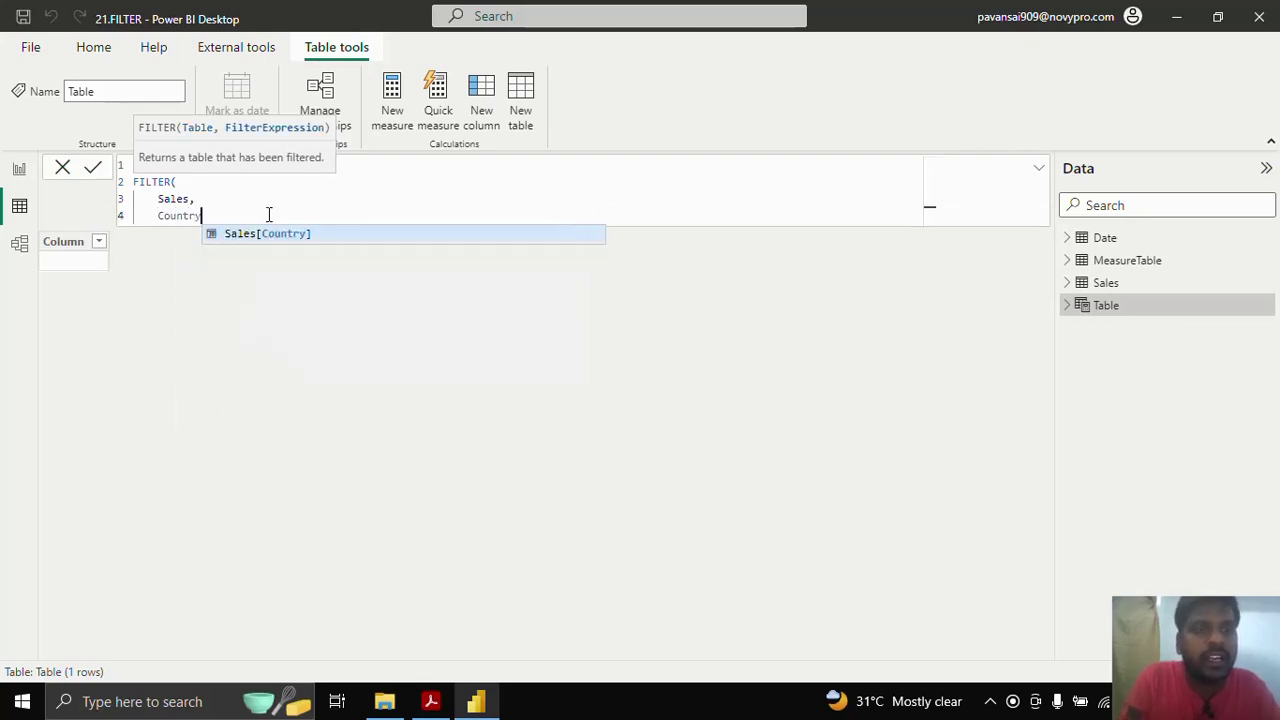
{"action": "key", "text": "Tab"}
{"action": "type", "text": "= "}
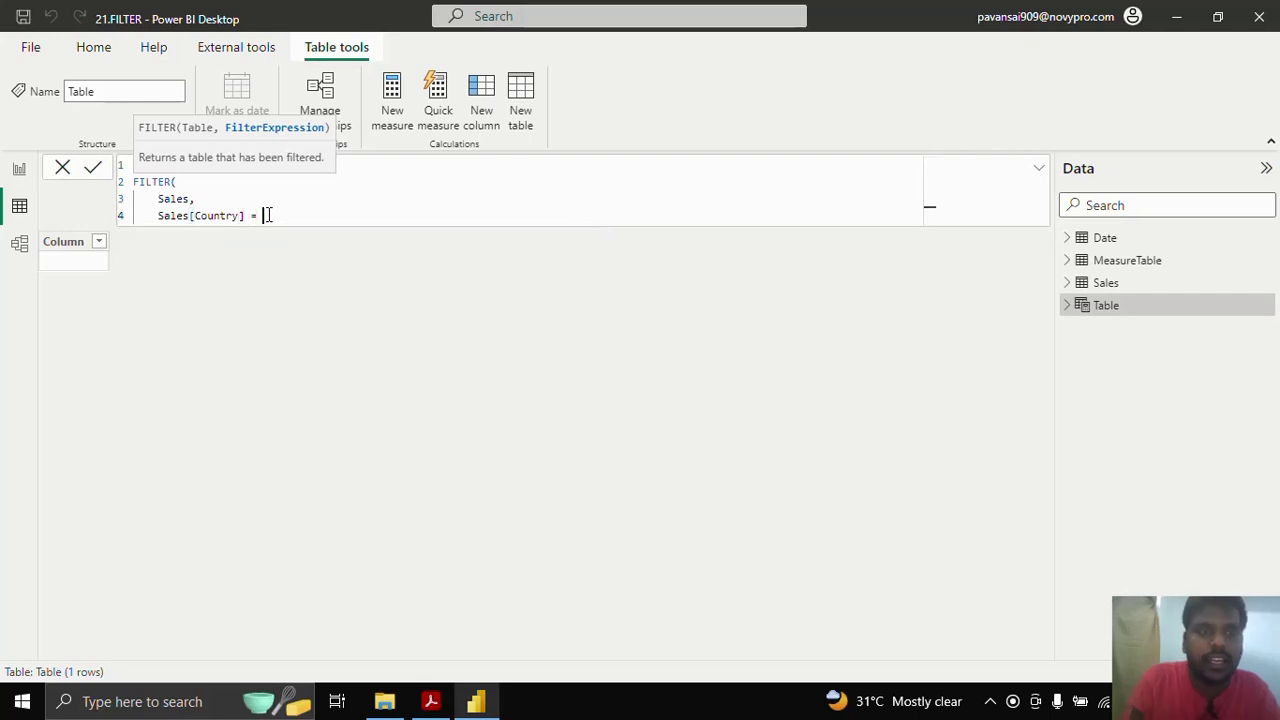
{"action": "type", "text": "\"Canada"}
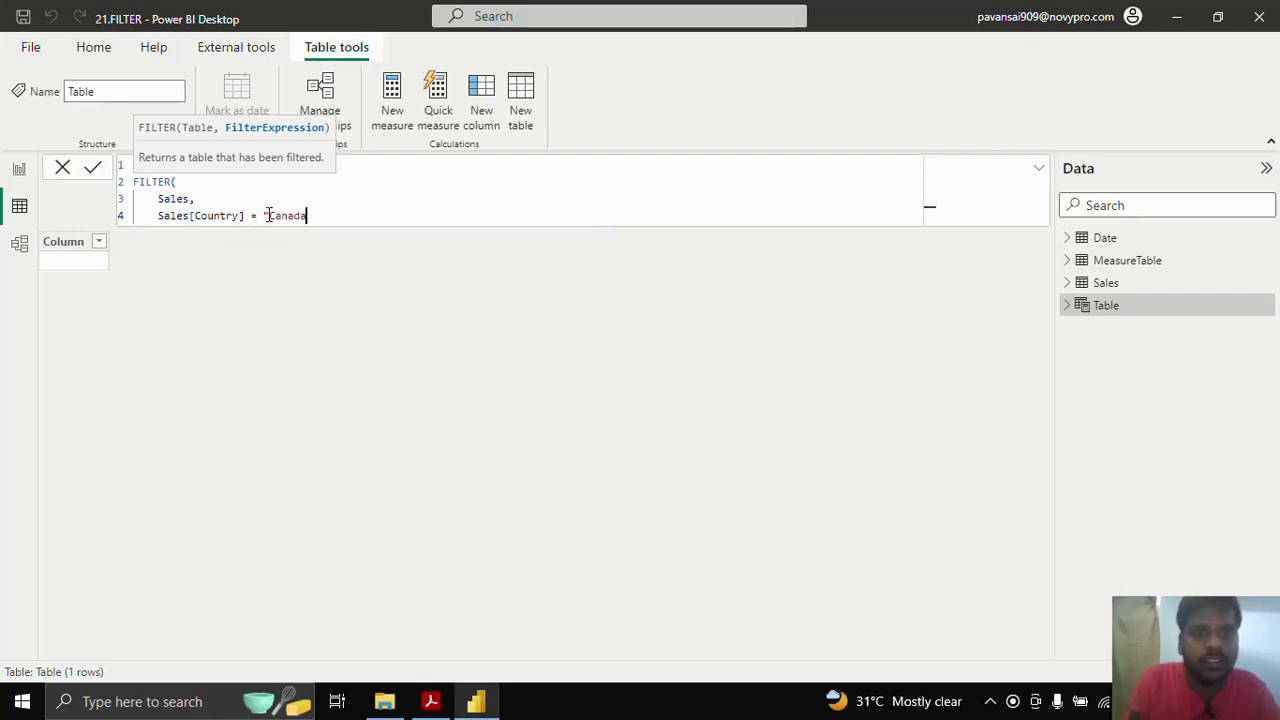
{"action": "key", "text": "shift+Return"}
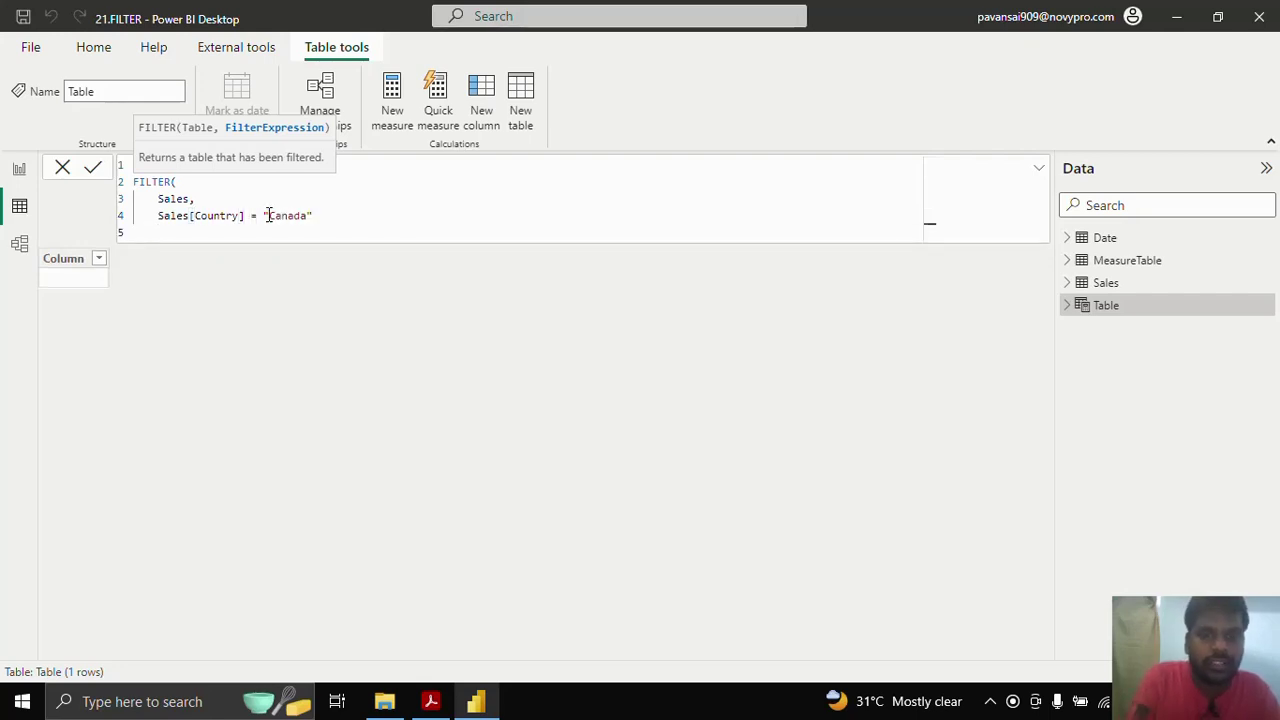
{"action": "type", "text": ")"}
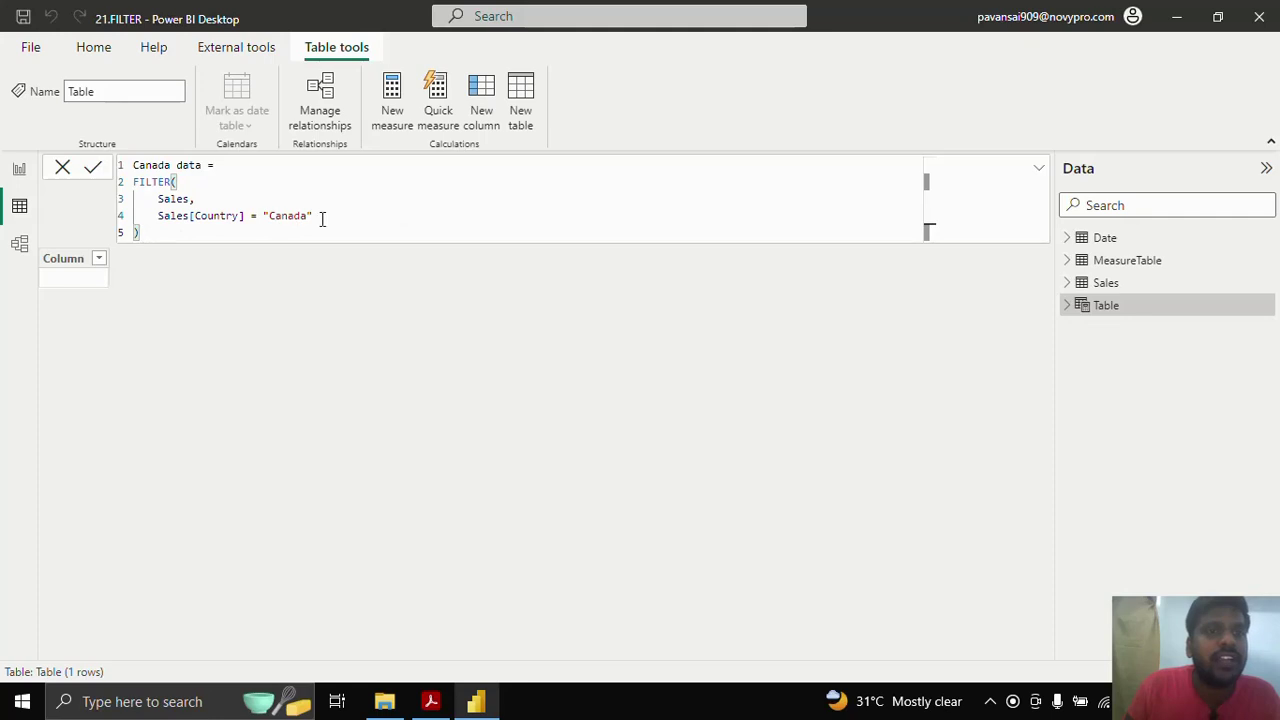
{"action": "left_click", "coordinate": [92, 170]}
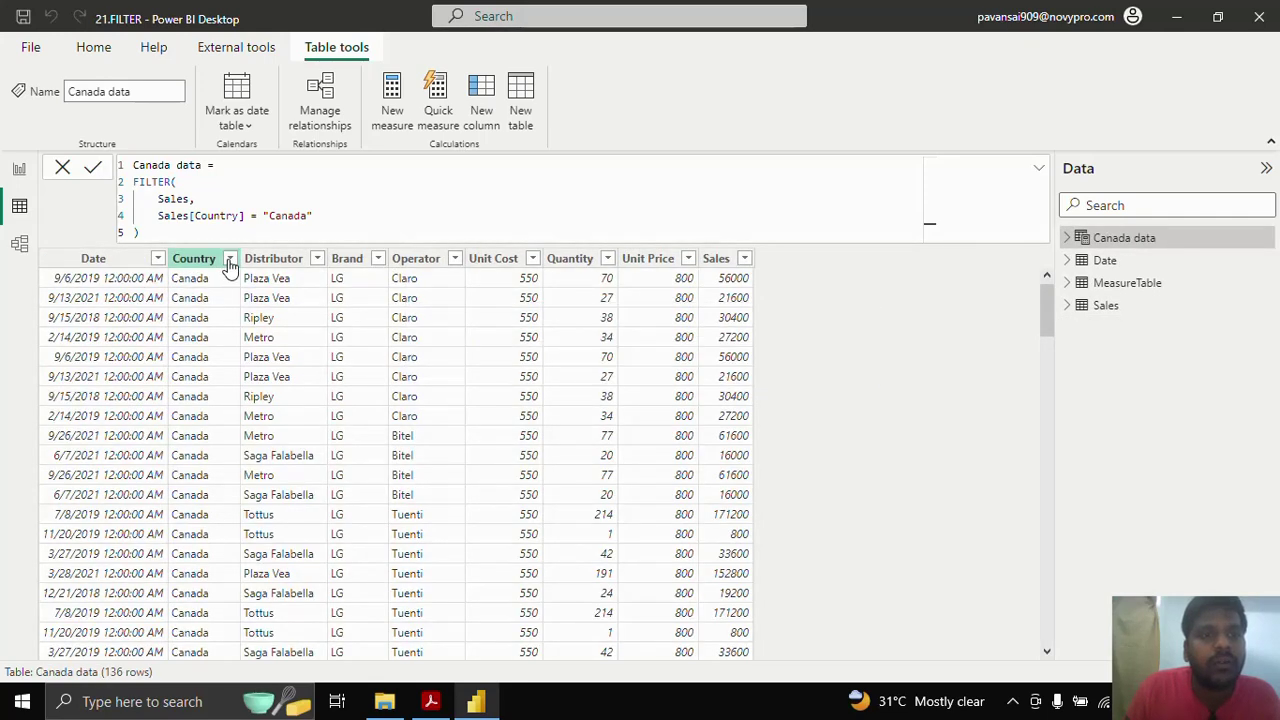
{"action": "left_click", "coordinate": [229, 260]}
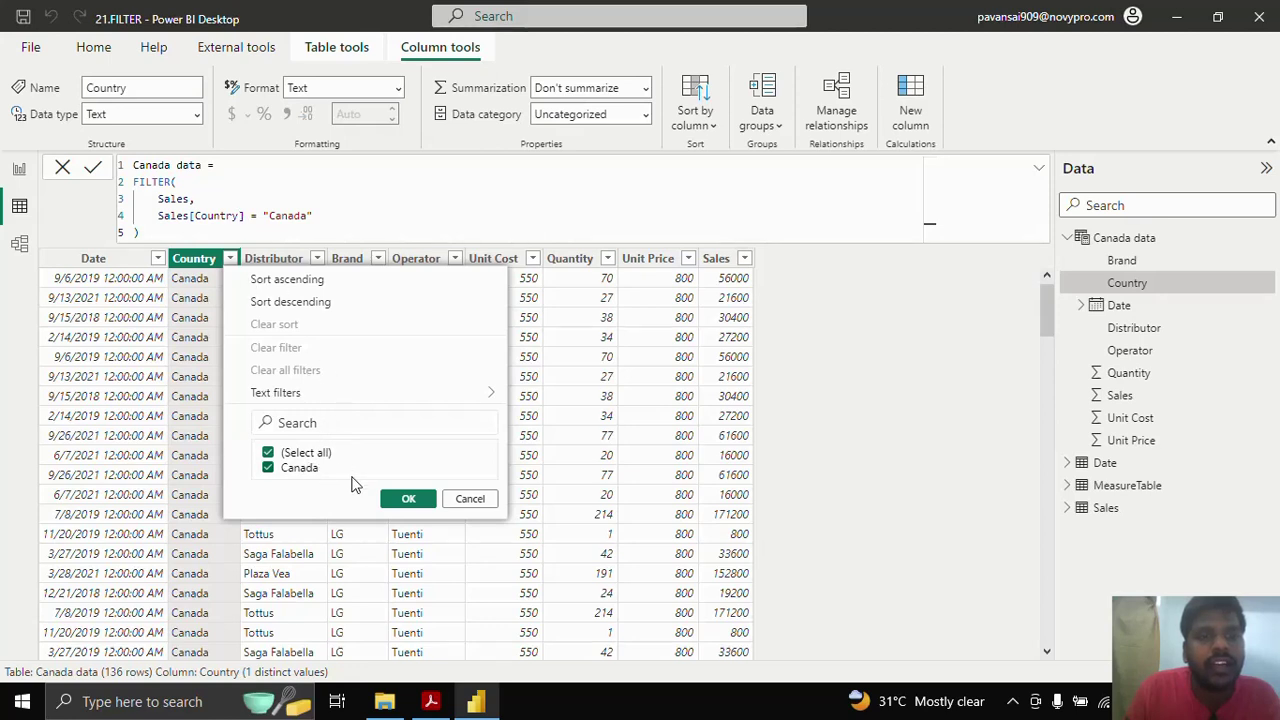
{"action": "left_click", "coordinate": [465, 500]}
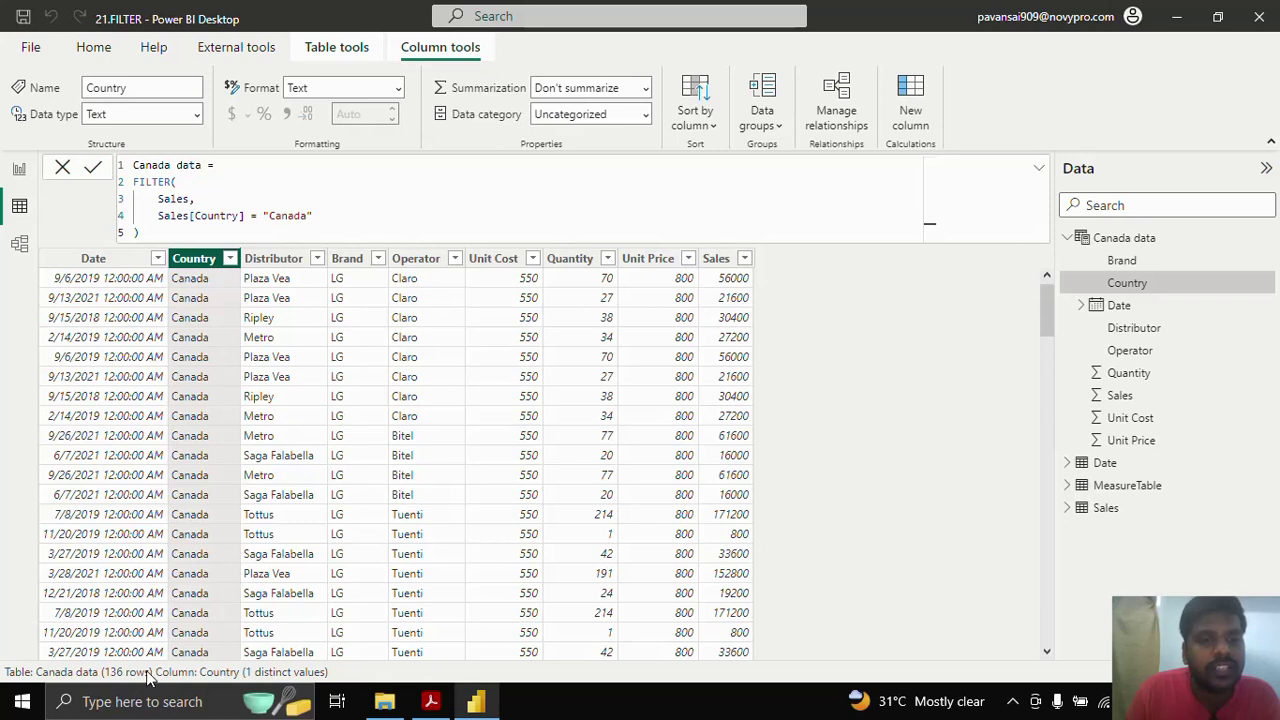
Extend the Canada data filter condition with && Sales[Brand] = "LG" and commit the formula.
{"action": "left_click", "coordinate": [335, 213]}
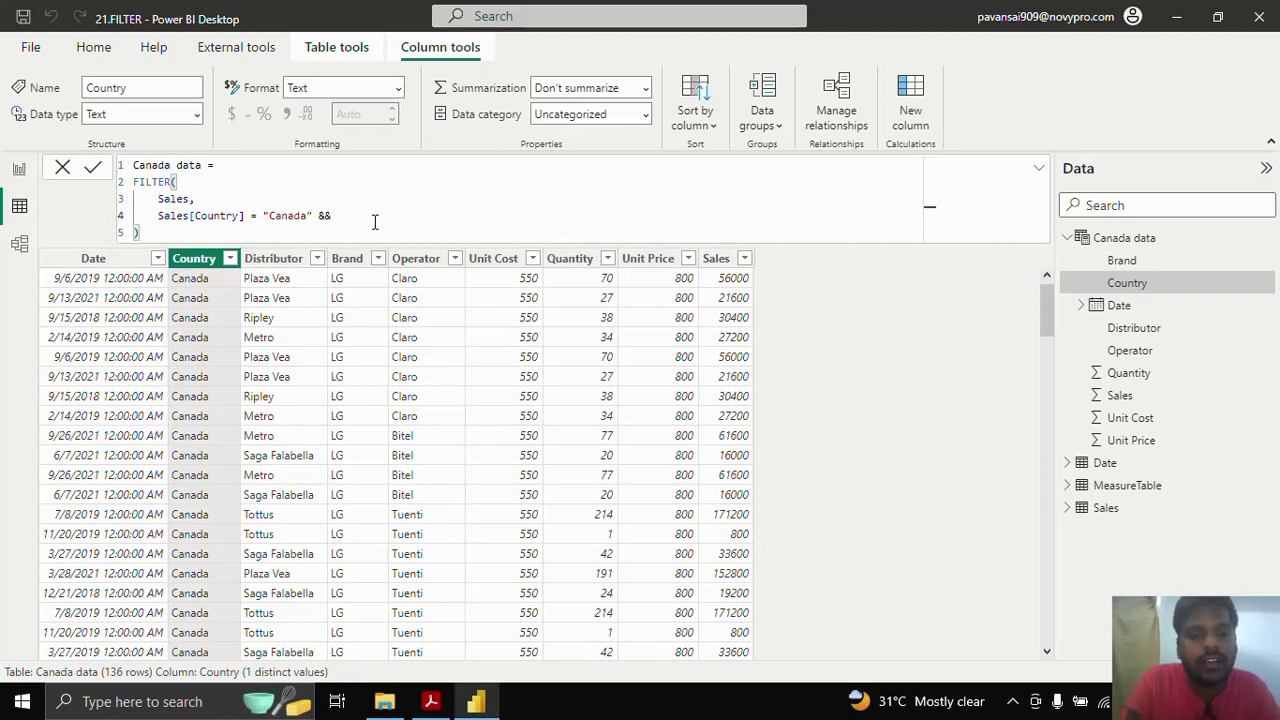
{"action": "type", "text": "Sales[Brand]"}
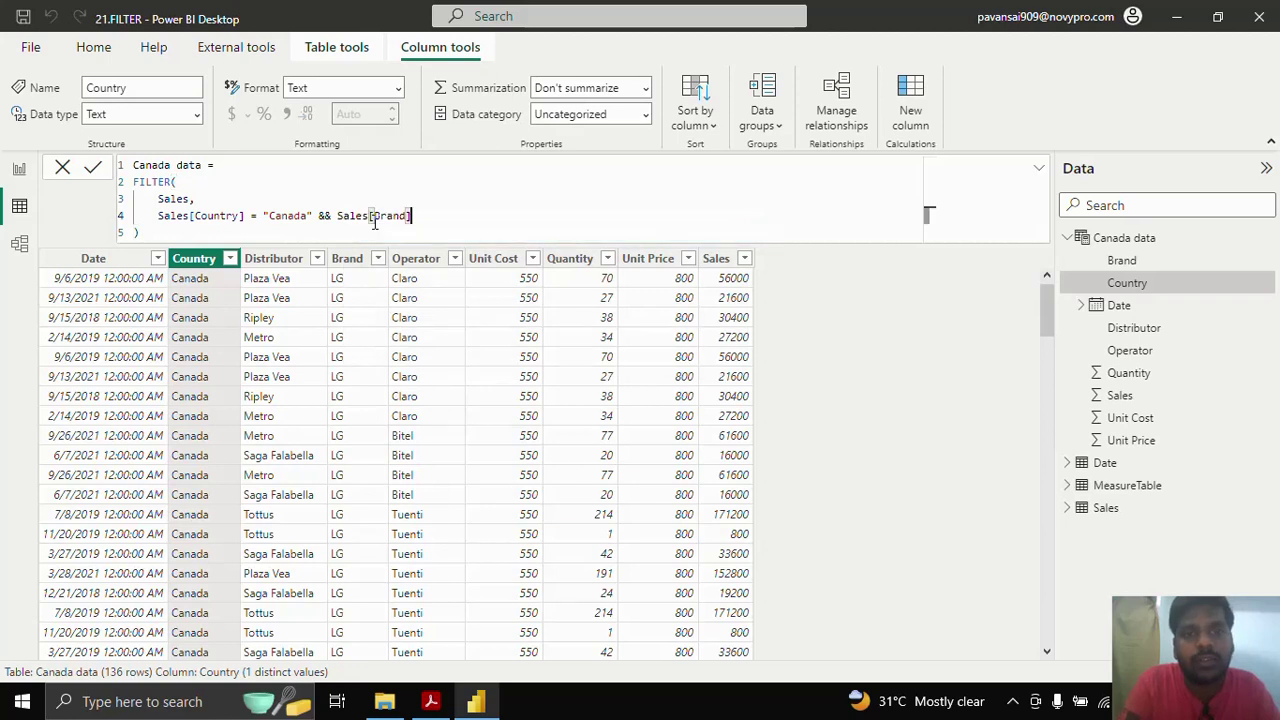
{"action": "type", "text": " = \"LG\""}
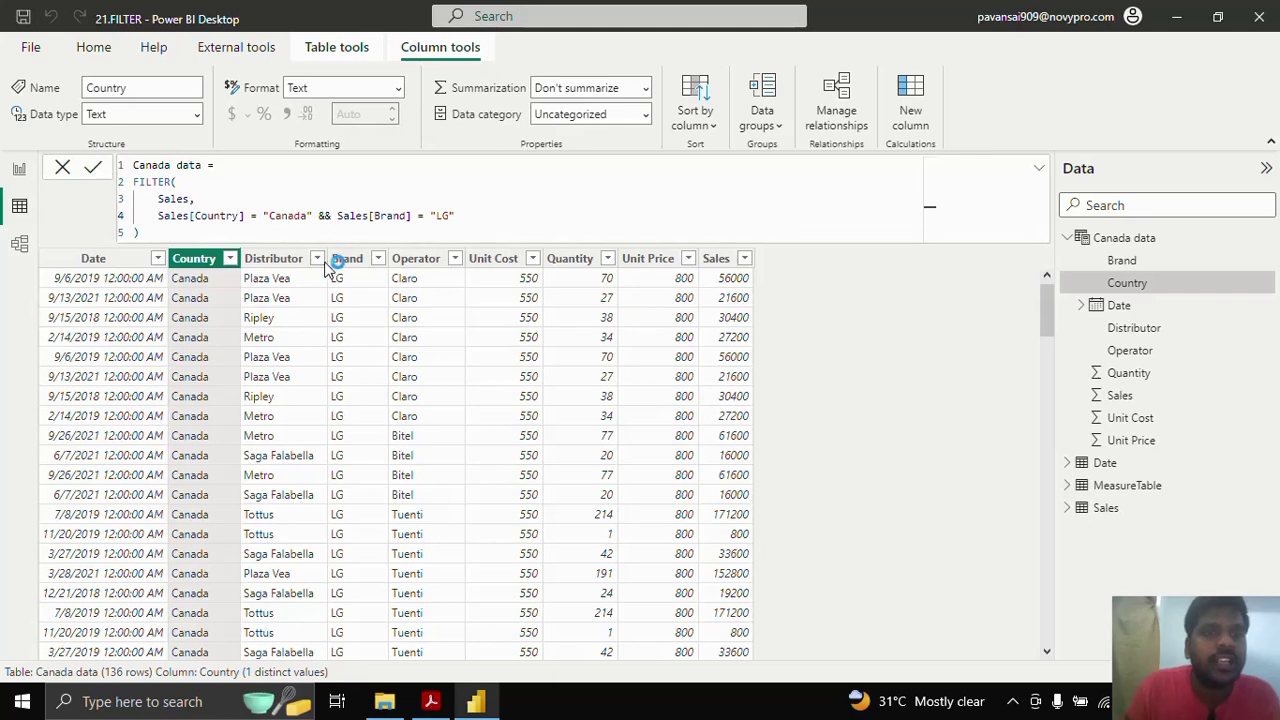
{"action": "key", "text": "Return"}
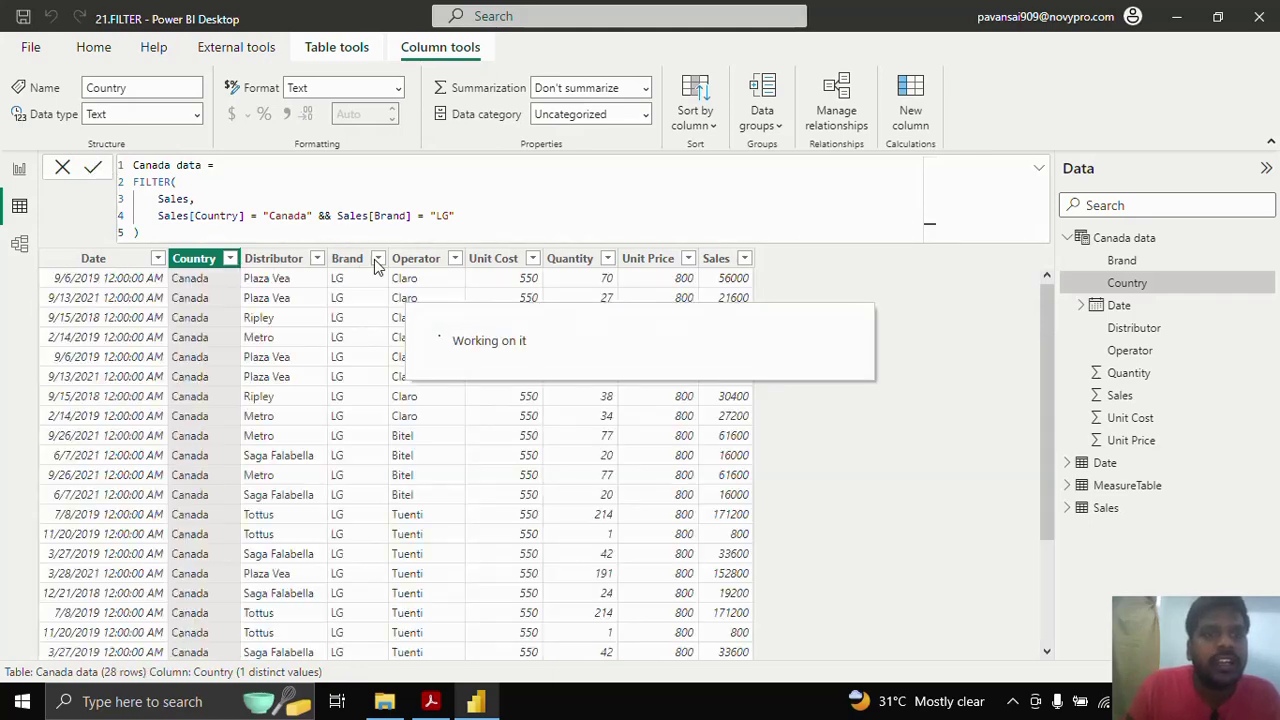
Check which values the Brand column of Canada data contains, and return to the Sales table's data.
{"action": "left_click", "coordinate": [381, 262]}
{"action": "left_click", "coordinate": [379, 259]}
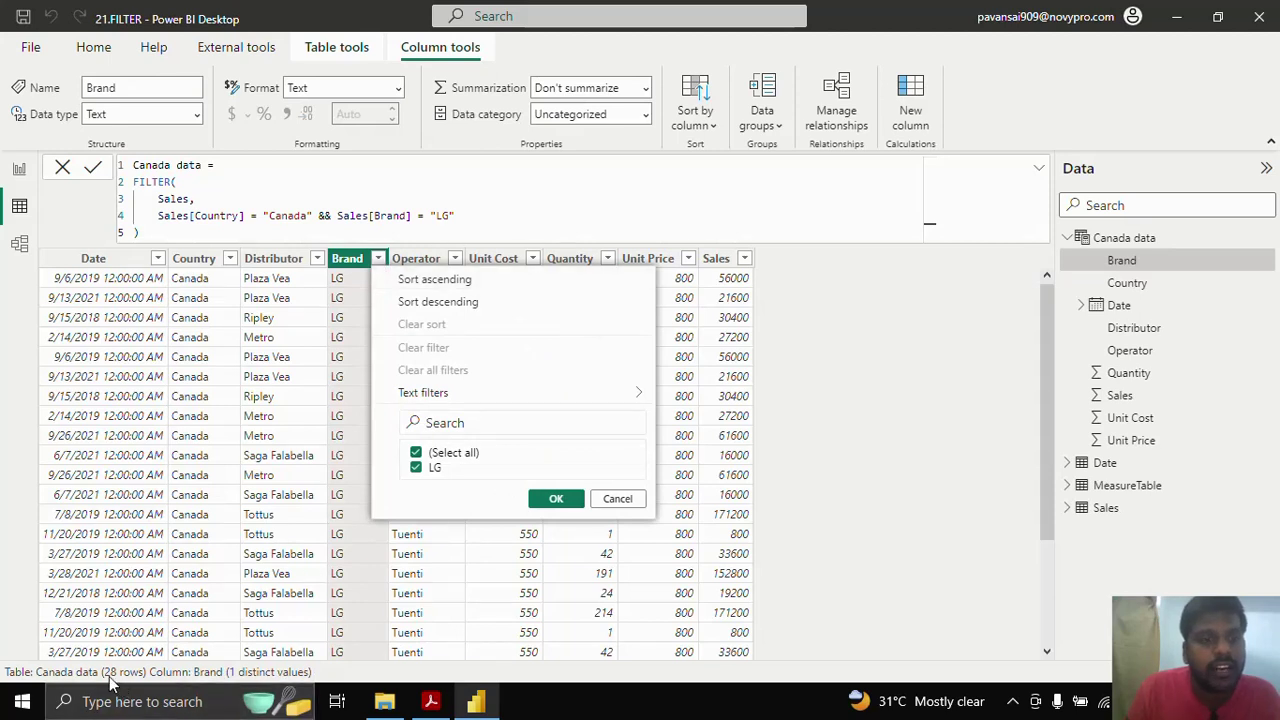
{"action": "left_click", "coordinate": [636, 500]}
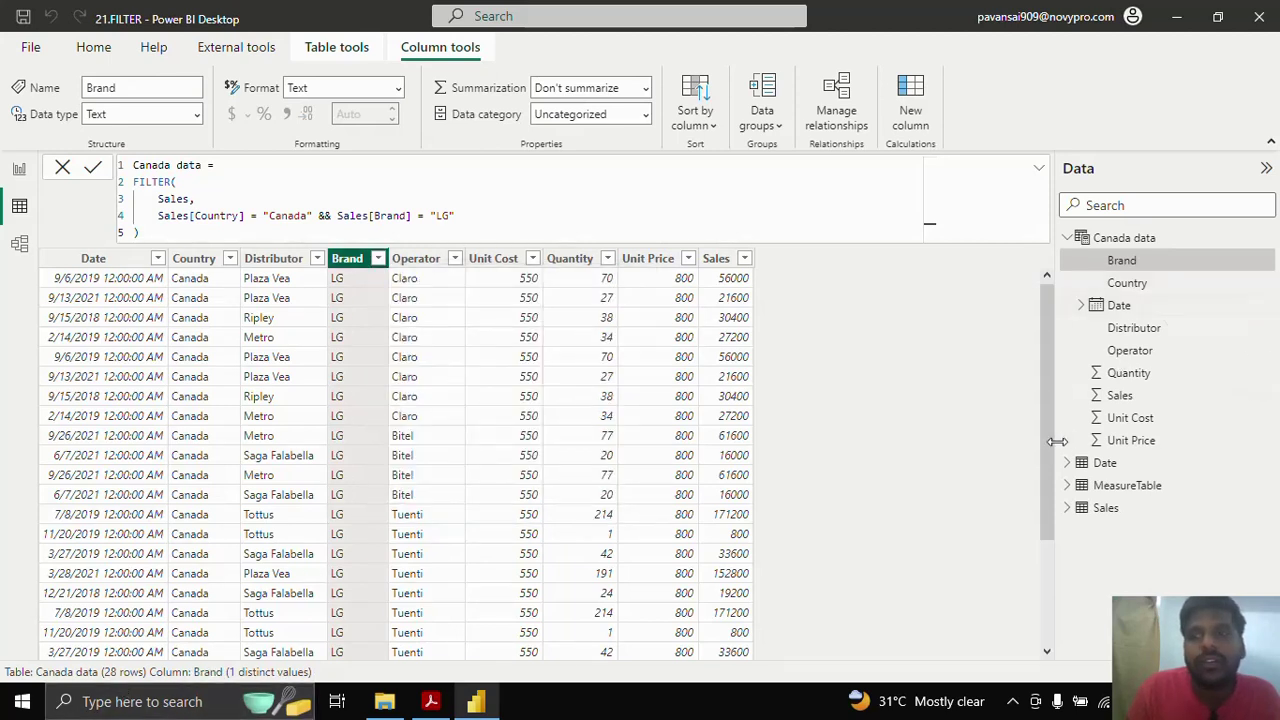
{"action": "left_click", "coordinate": [1106, 508]}
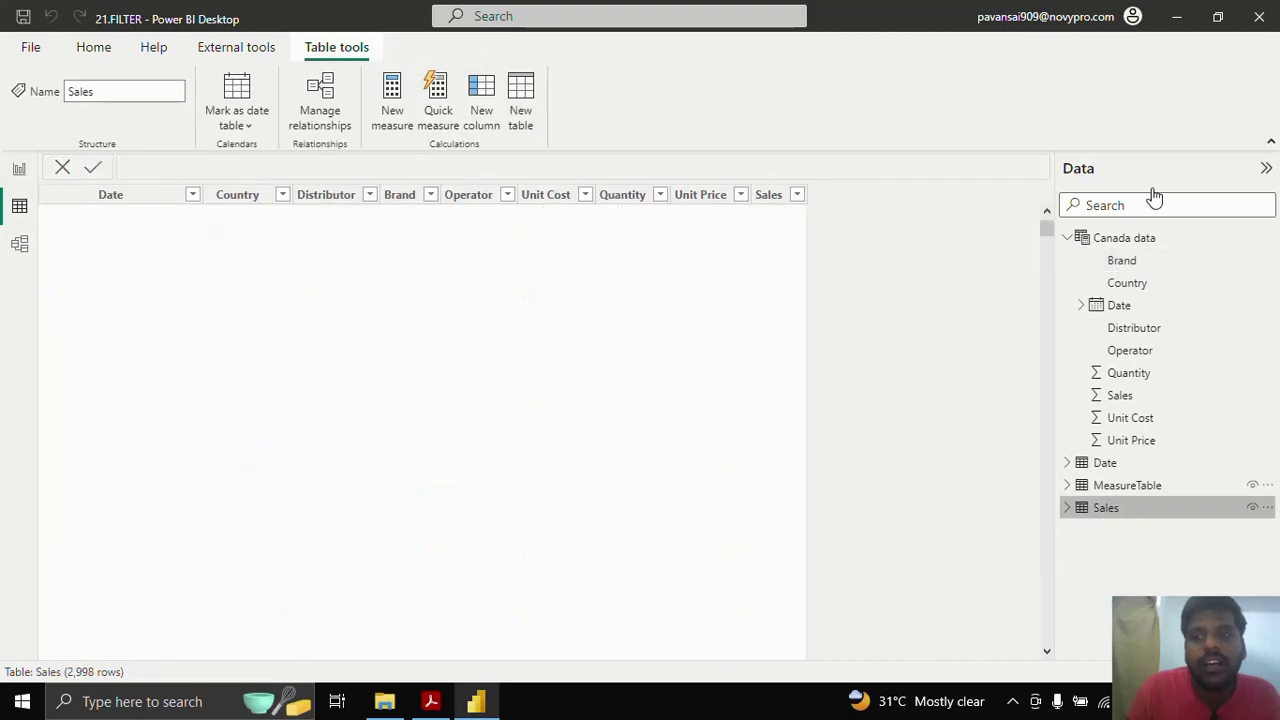
Look over the Sales table's rows, then compare them with Canada data and review its FILTER formula.
{"action": "scroll", "coordinate": [390, 366], "scroll_direction": "down", "scroll_amount": 3}
{"action": "scroll", "coordinate": [390, 366], "scroll_direction": "up", "scroll_amount": 3}
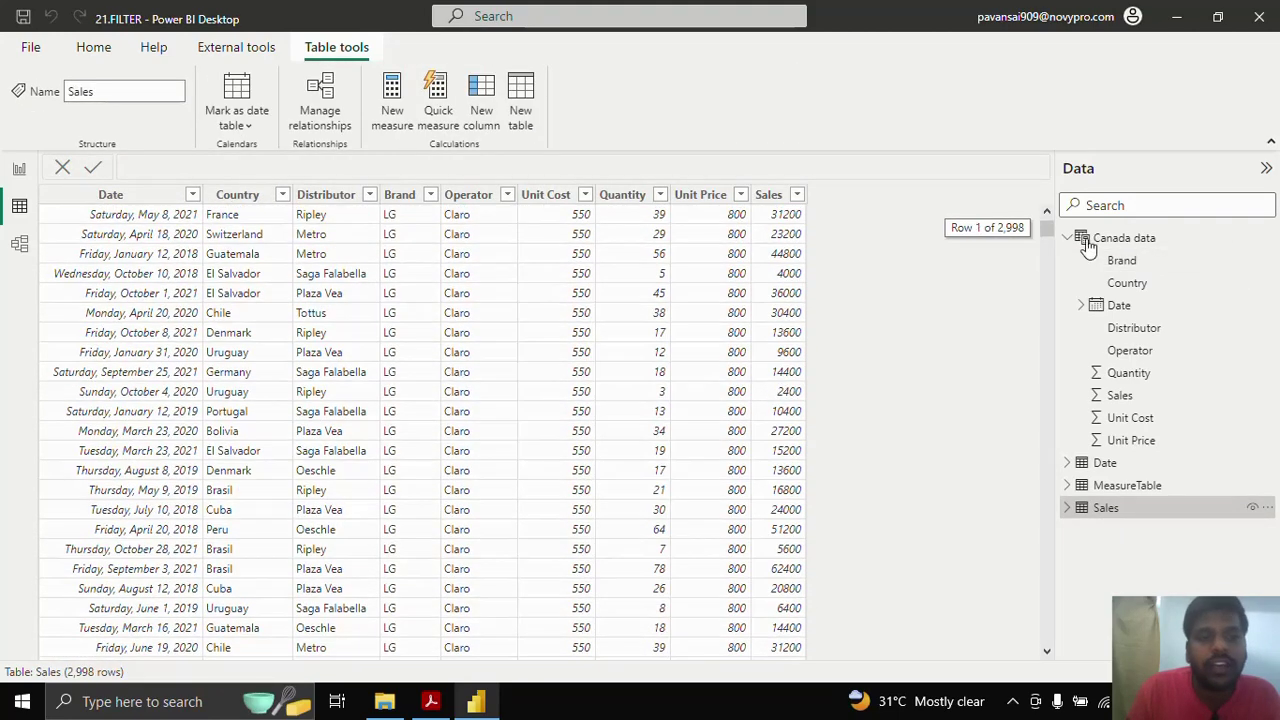
{"action": "left_click", "coordinate": [1150, 238]}
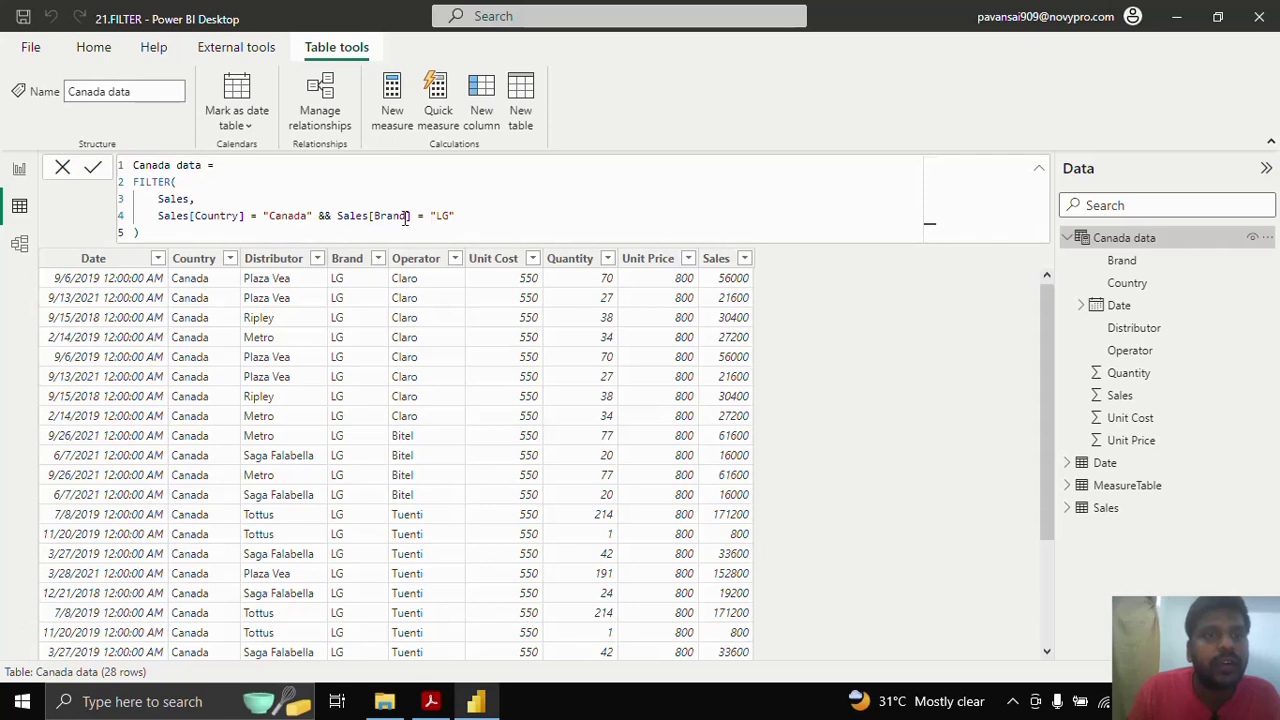
{"action": "left_click_drag", "start_coordinate": [140, 232], "coordinate": [133, 181]}
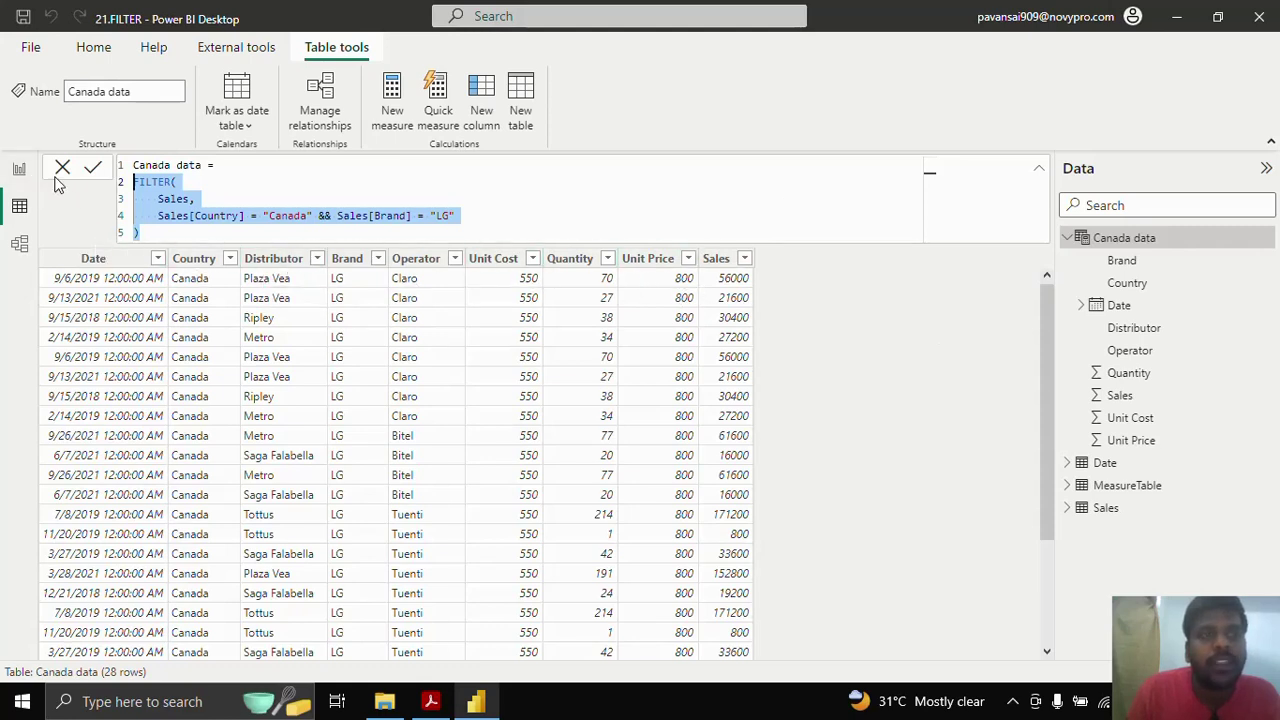
Open the example1 report page and review the formula of the Total Sales measure in MeasureTable.
{"action": "left_click", "coordinate": [1067, 237]}
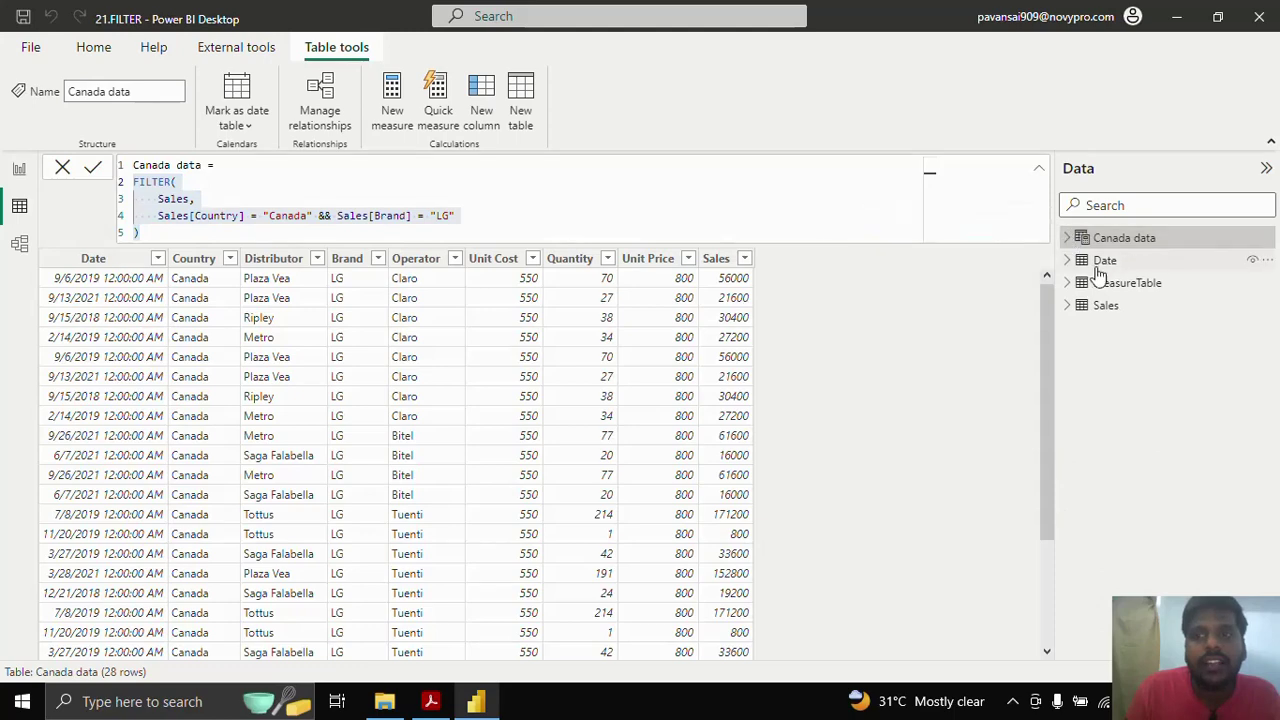
{"action": "left_click", "coordinate": [1067, 283]}
{"action": "left_click", "coordinate": [1208, 288]}
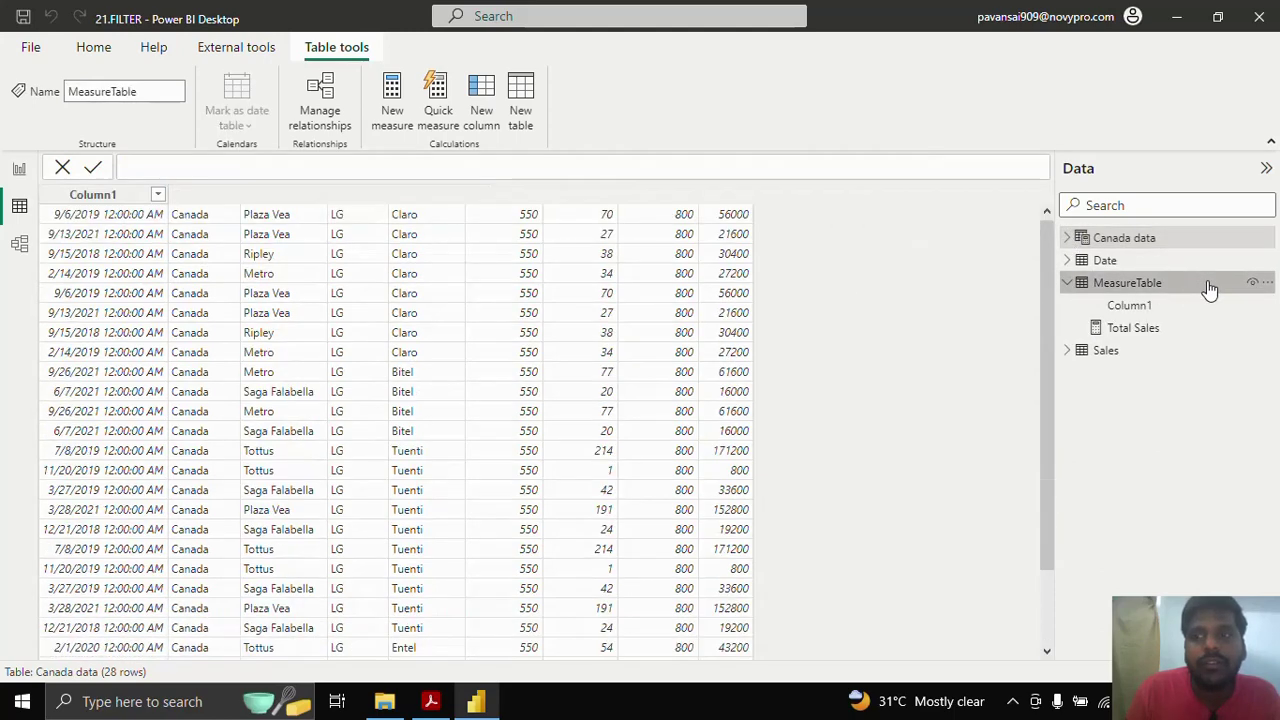
{"action": "left_click", "coordinate": [20, 168]}
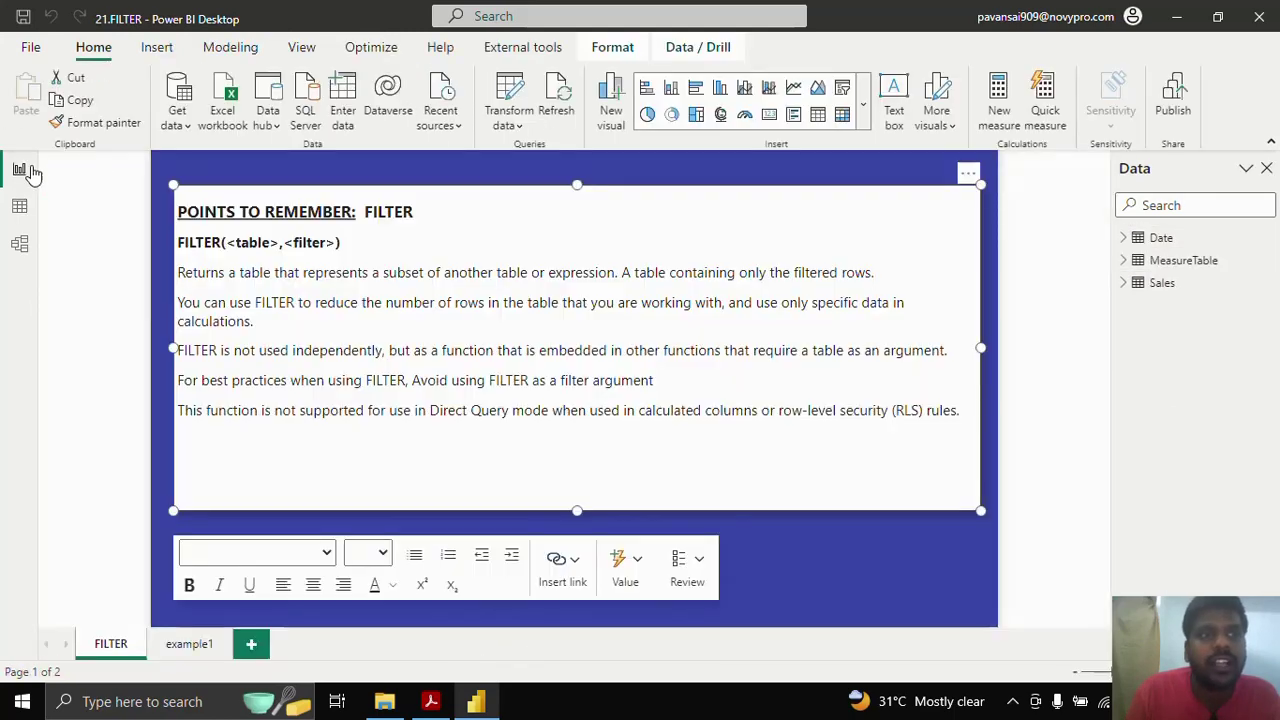
{"action": "left_click", "coordinate": [197, 647]}
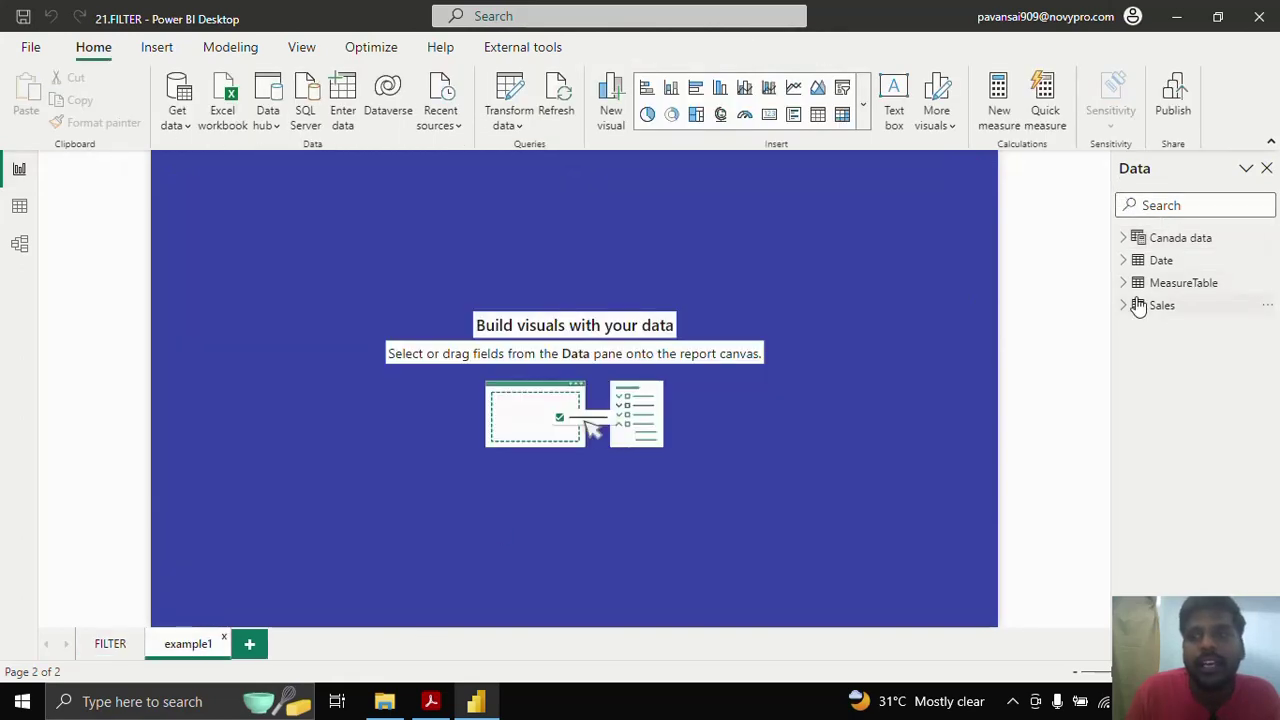
{"action": "left_click", "coordinate": [1135, 283]}
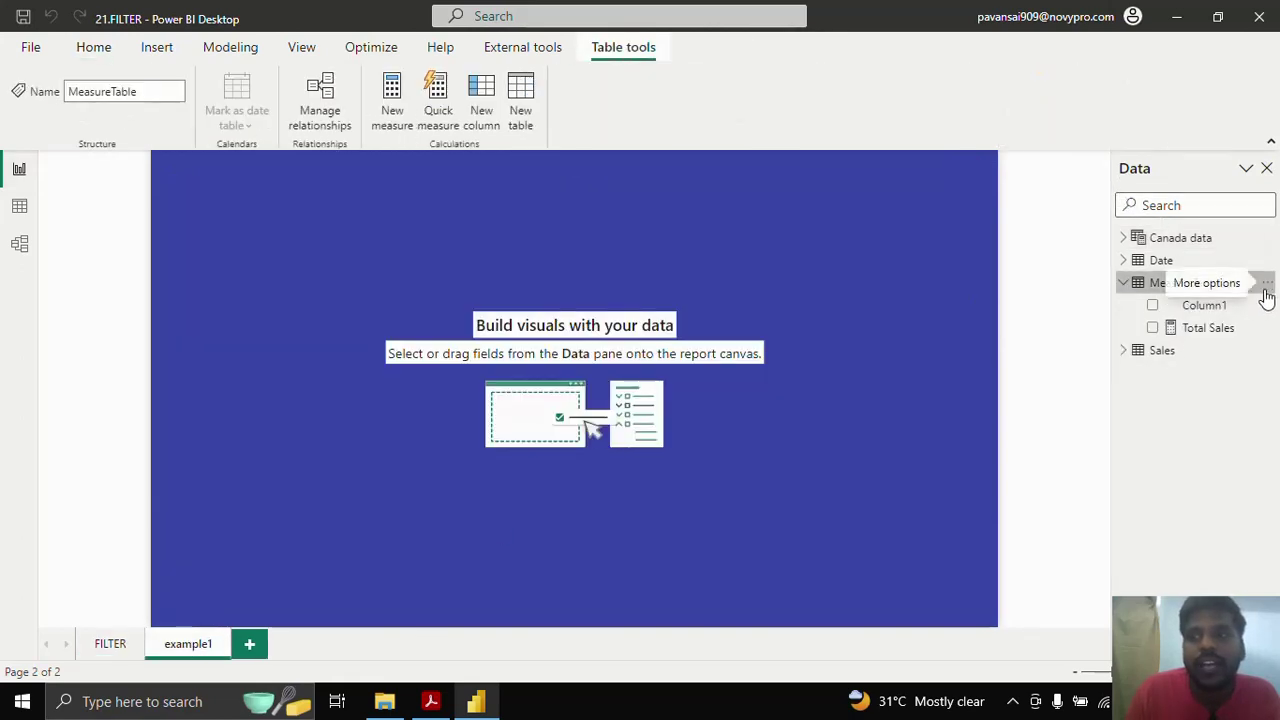
{"action": "left_click", "coordinate": [1212, 330]}
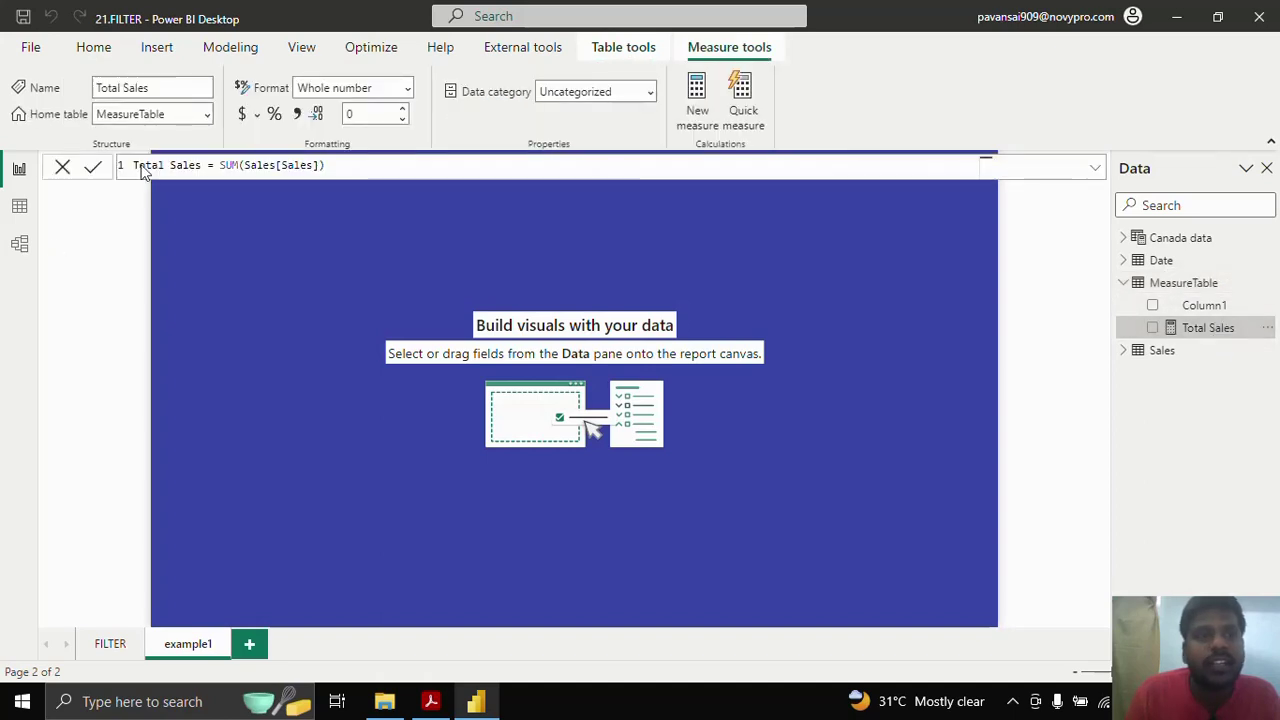
{"action": "left_click_drag", "start_coordinate": [220, 165], "coordinate": [337, 165]}
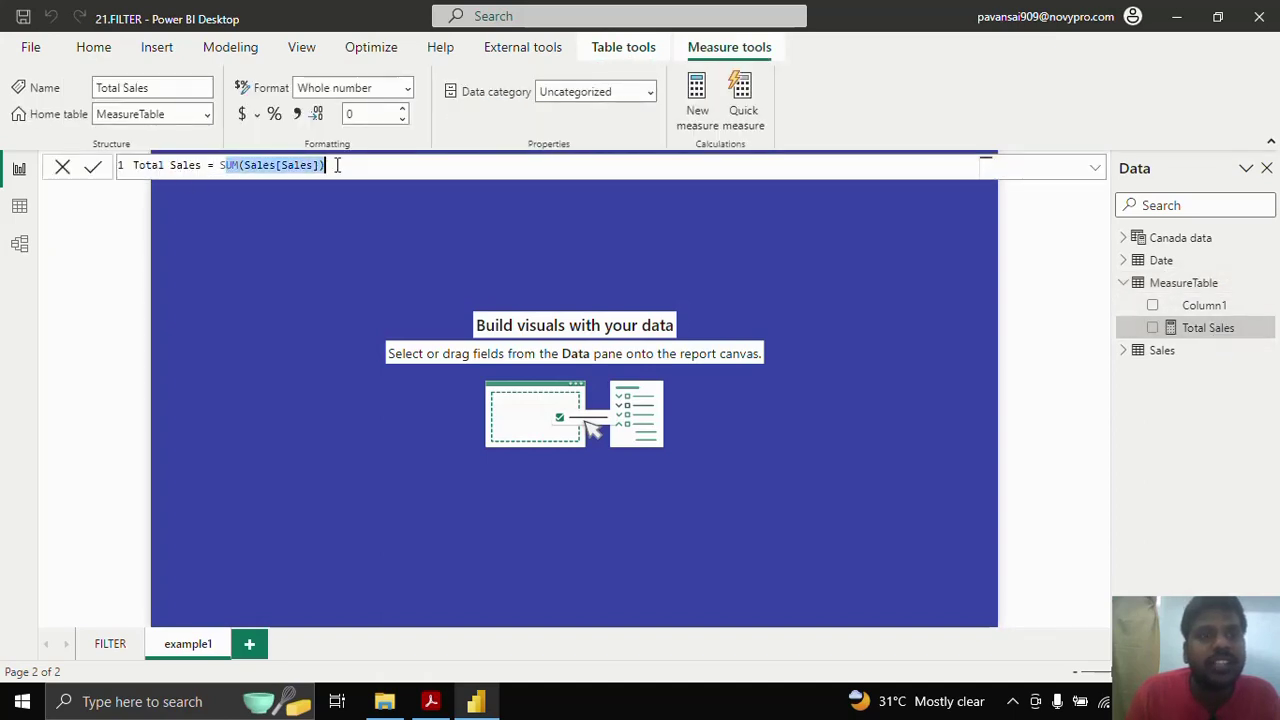
Create a new measure in MeasureTable and name it Canada Sales.
{"action": "left_click", "coordinate": [1230, 286]}
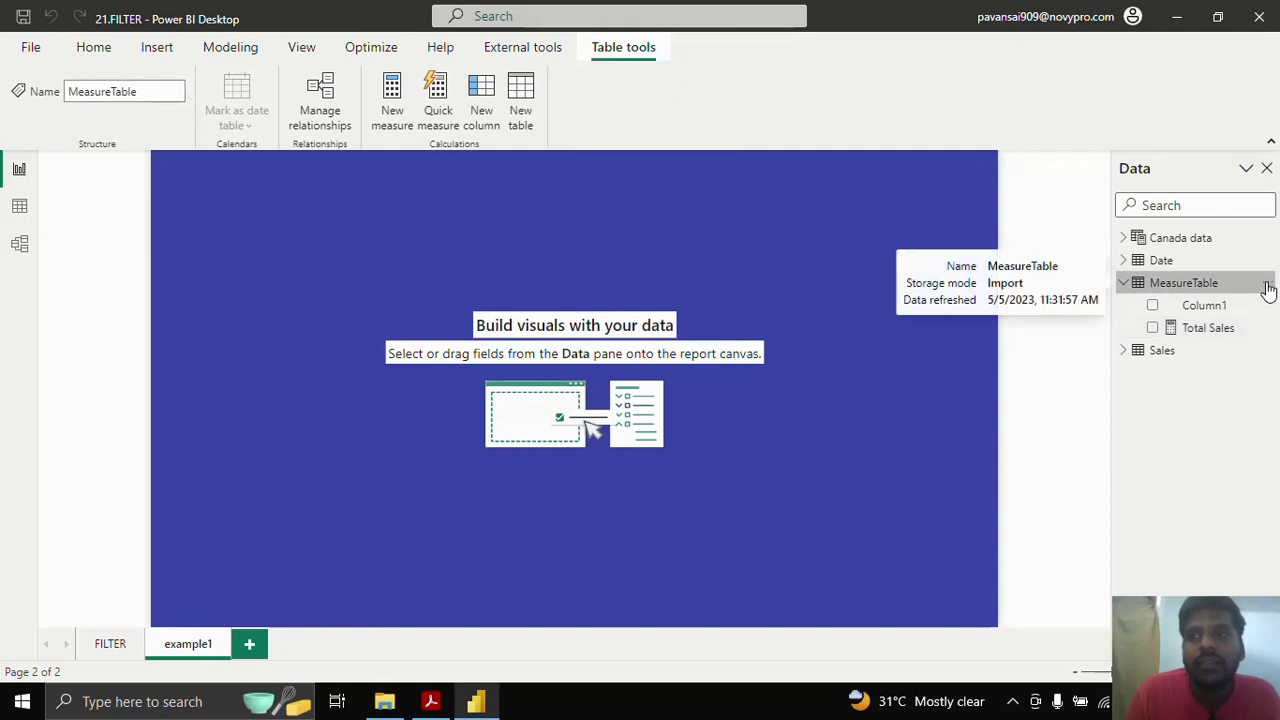
{"action": "left_click", "coordinate": [1267, 286]}
{"action": "key", "text": "Escape"}
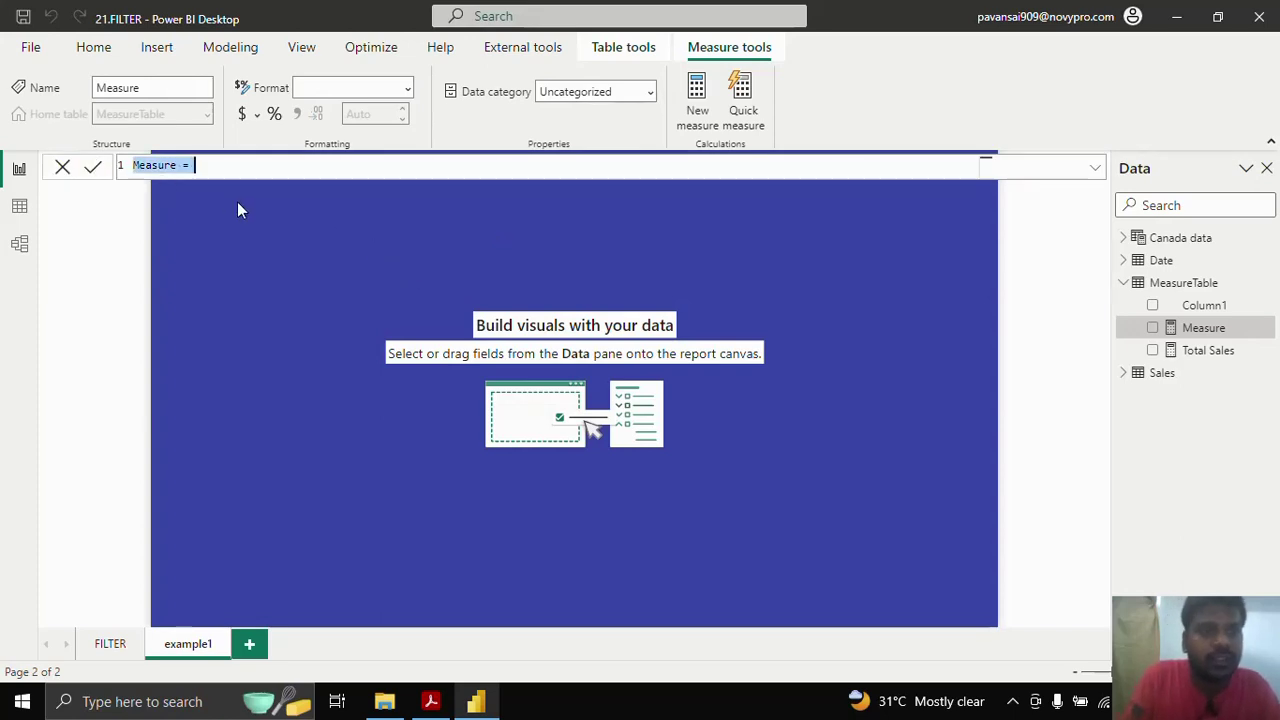
{"action": "key", "text": "BackSpace"}
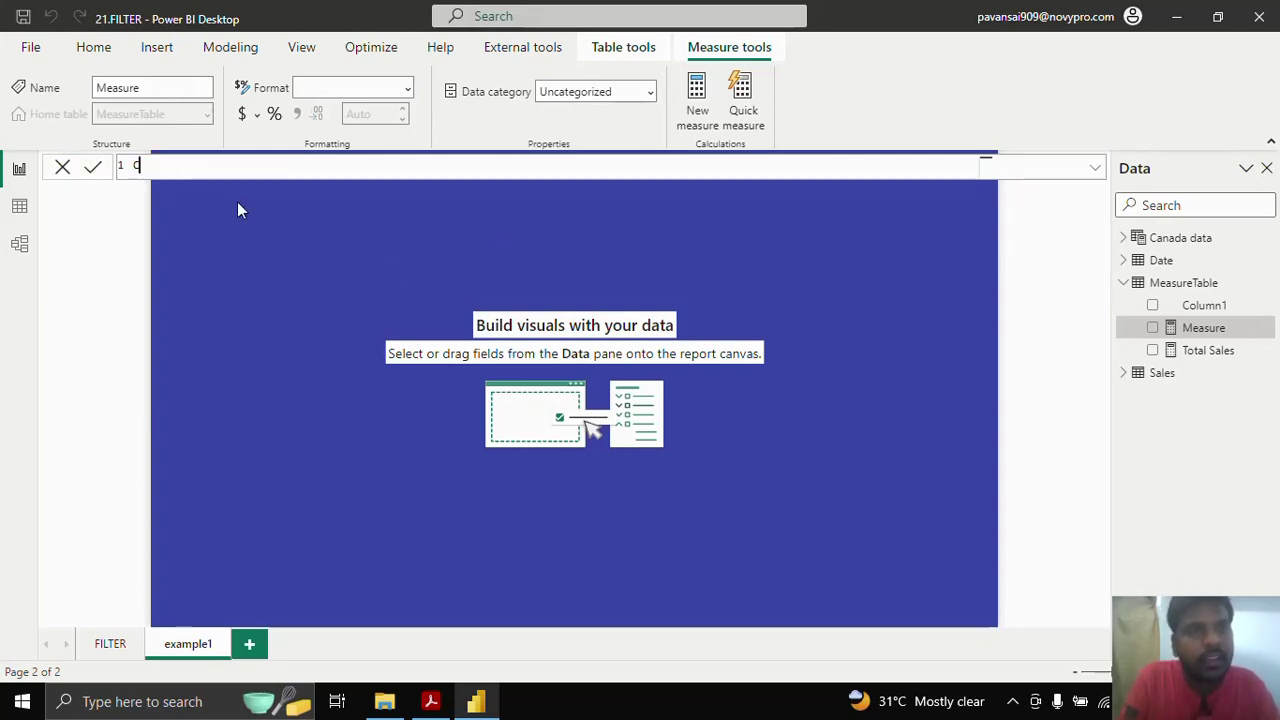
{"action": "type", "text": "Canada"}
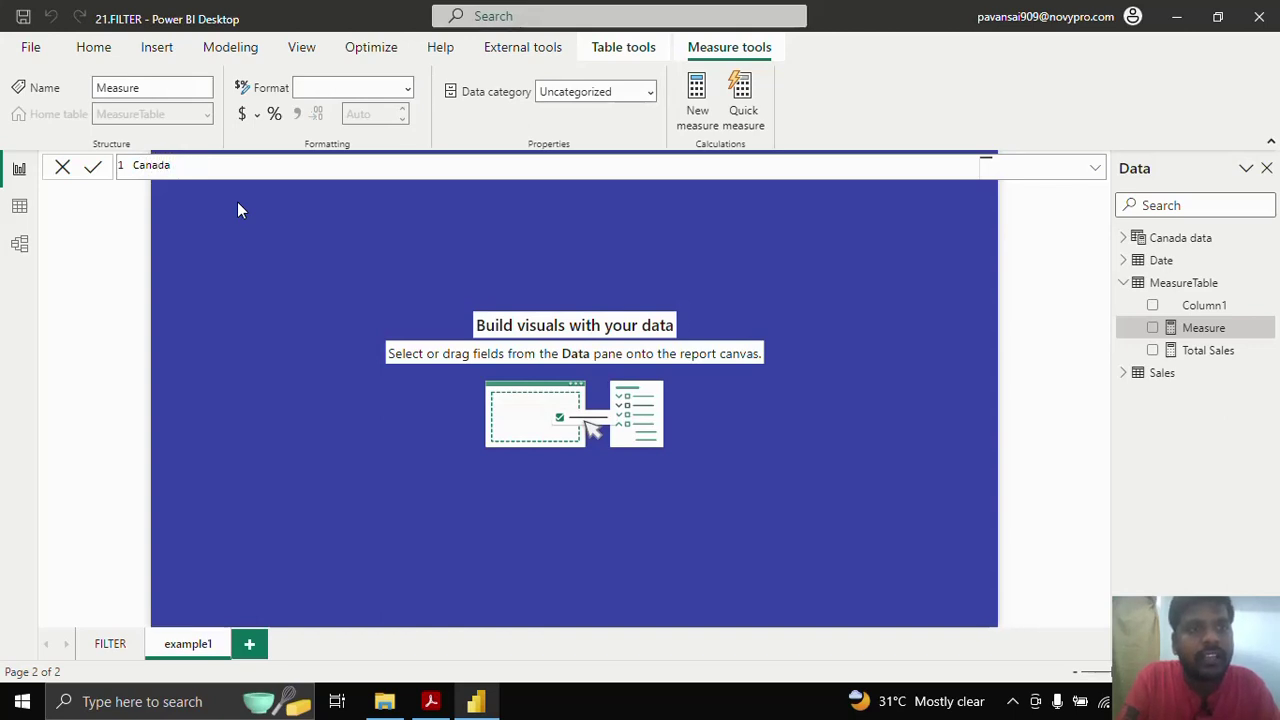
{"action": "type", "text": " Sales ="}
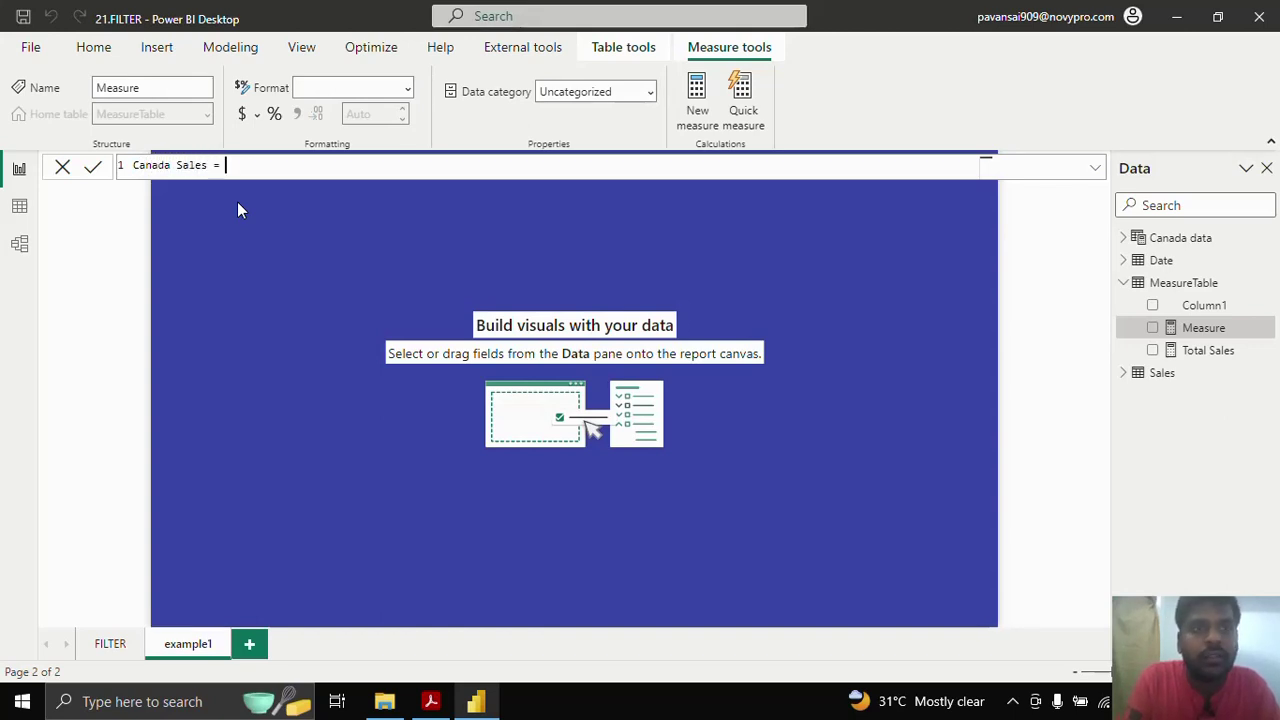
Begin the Canada Sales formula on a new line with CALCULATE, using [Total Sales] as its expression.
{"action": "key", "text": "shift+Return"}
{"action": "type", "text": "Ca"}
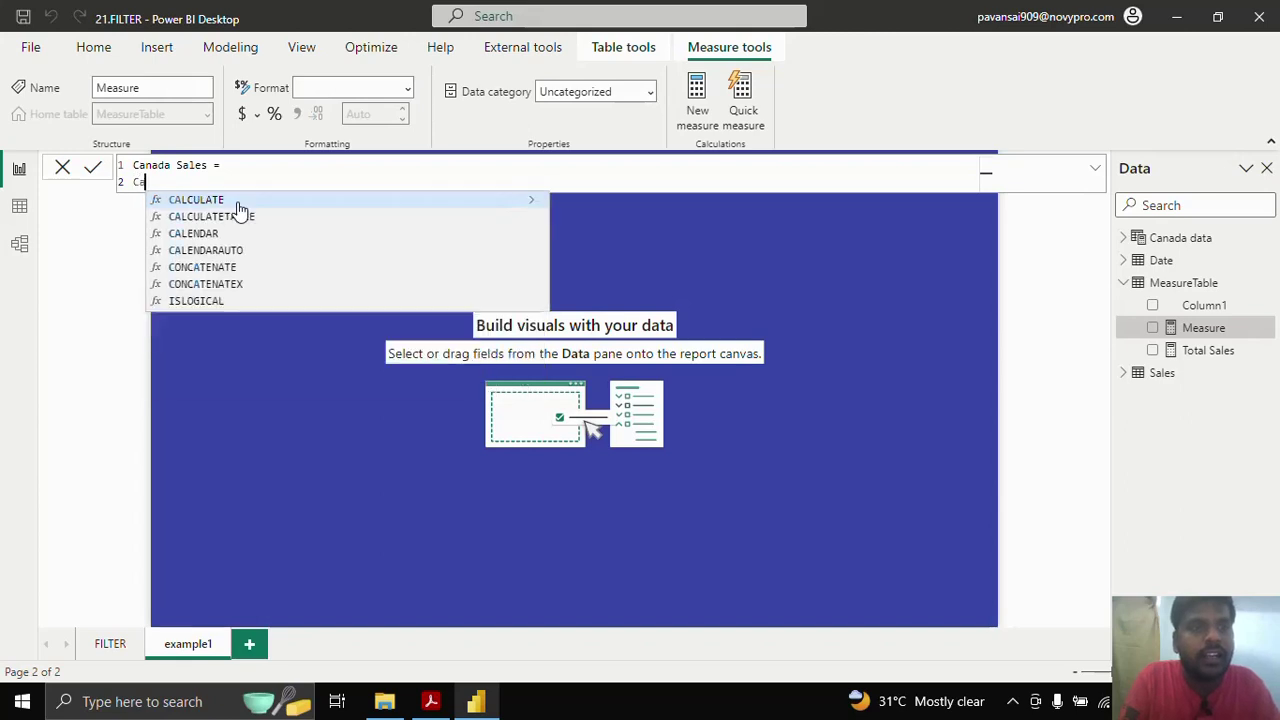
{"action": "key", "text": "Tab"}
{"action": "key", "text": "shift+Return"}
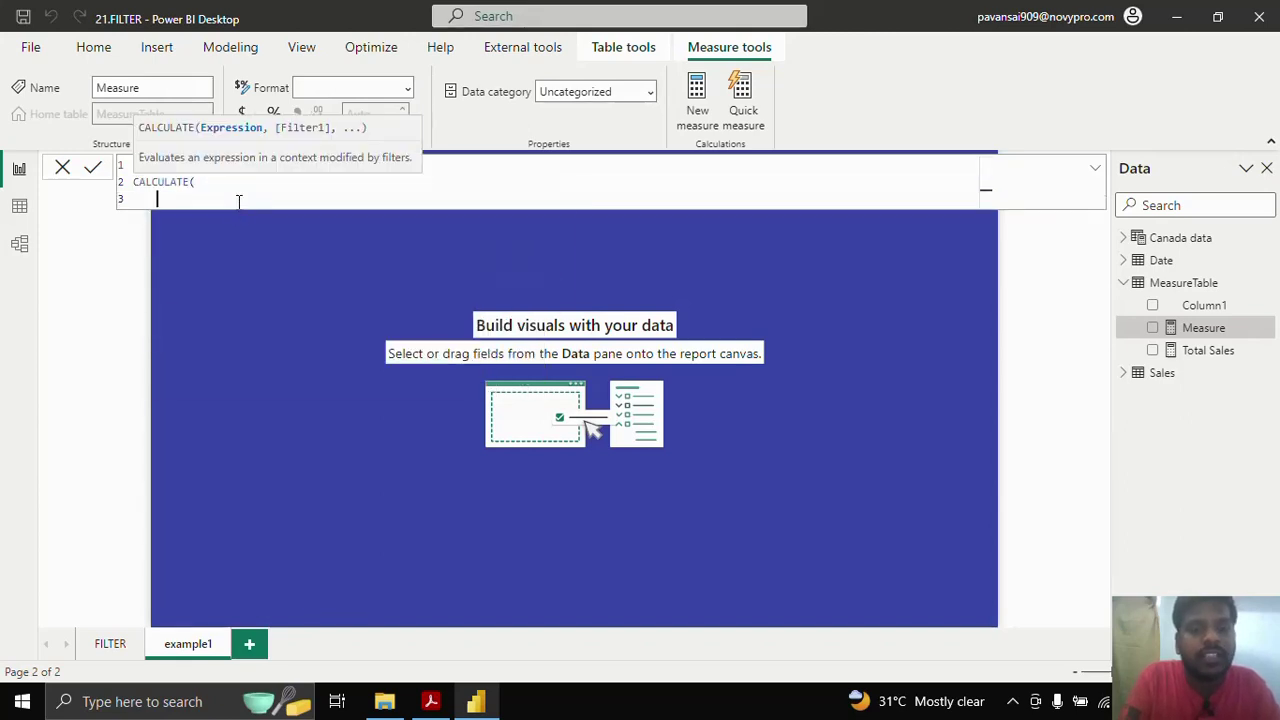
{"action": "type", "text": "TOta"}
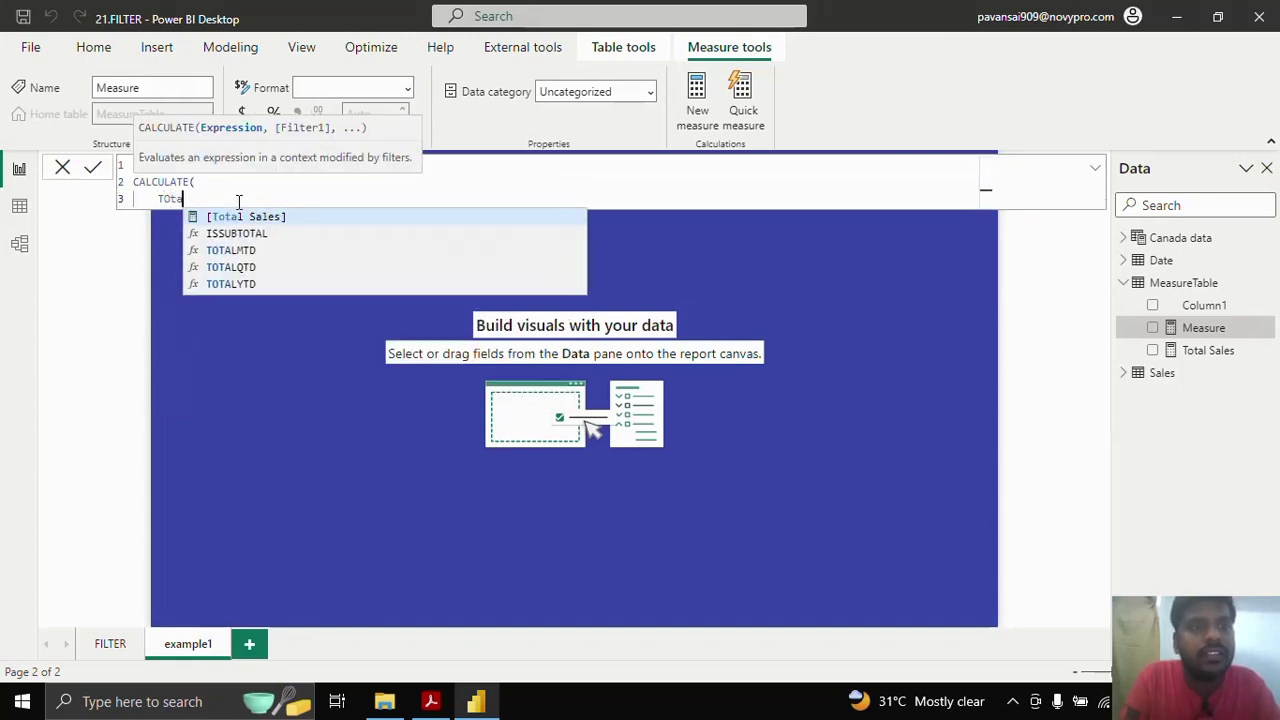
{"action": "key", "text": "Tab"}
{"action": "type", "text": ","}
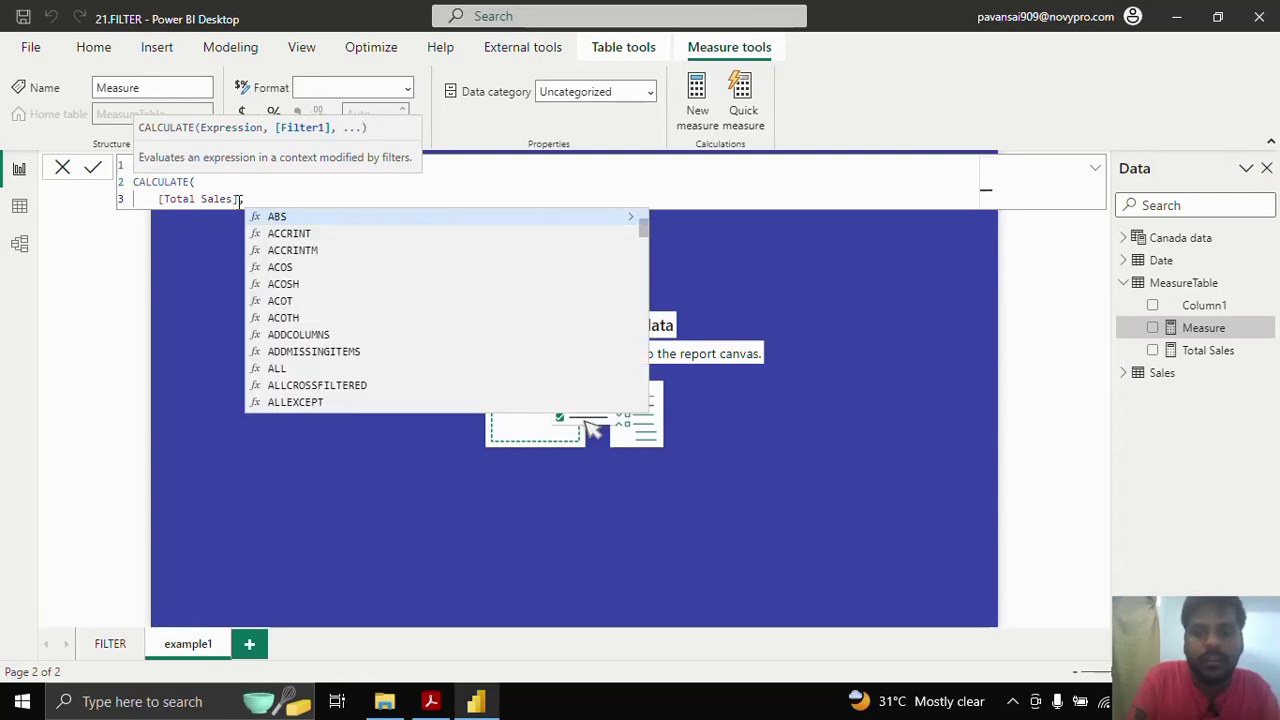
Add FILTER as the filter argument of CALCULATE, with the Sales table as its first argument.
{"action": "key", "text": "Return"}
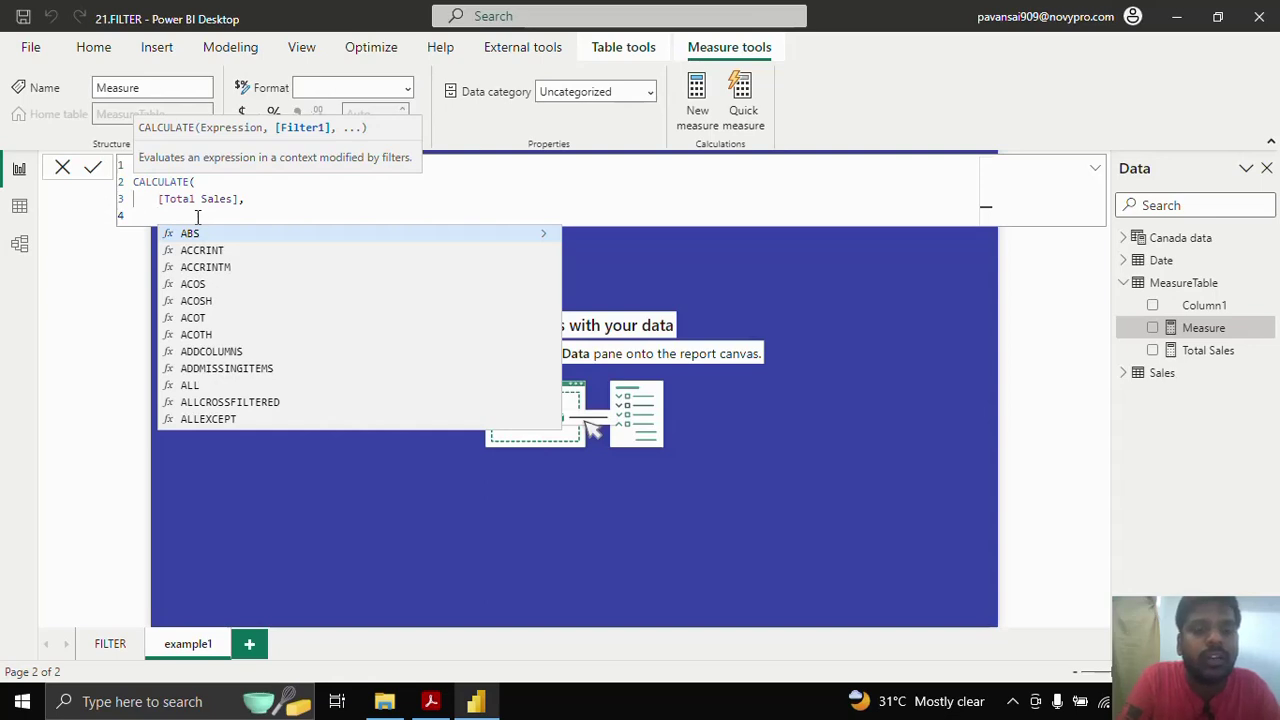
{"action": "type", "text": "FILTER"}
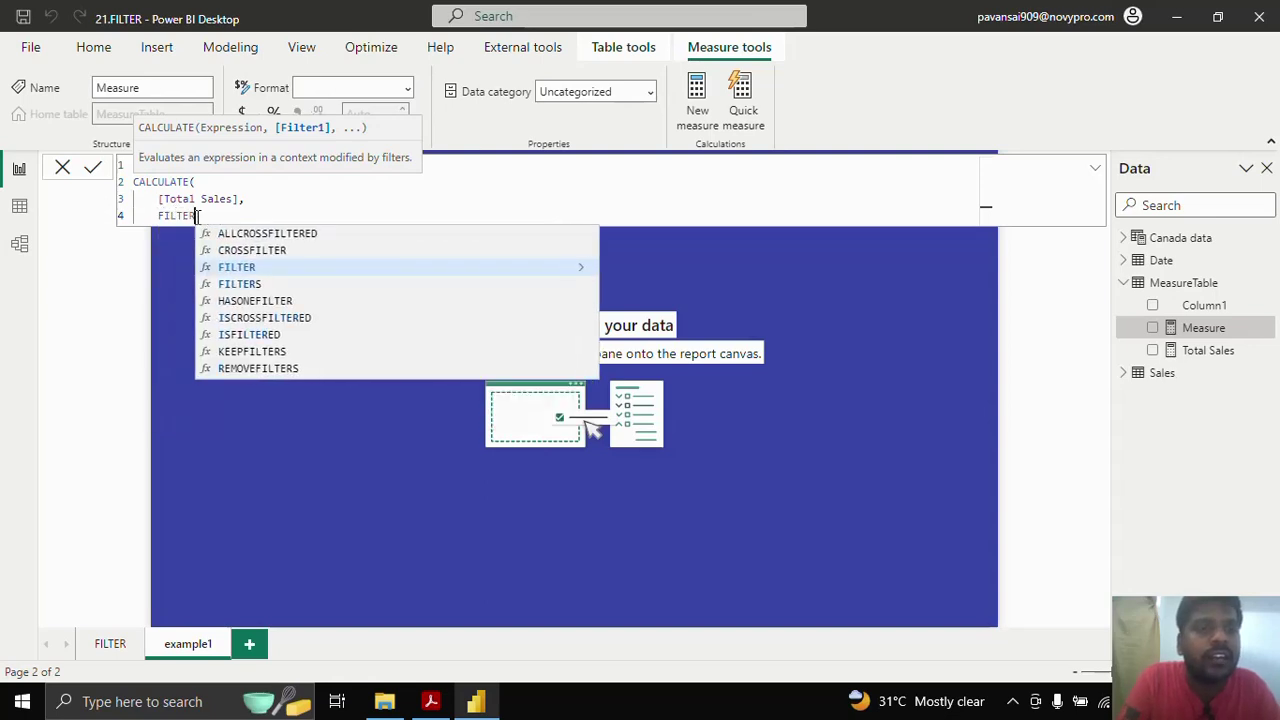
{"action": "type", "text": "("}
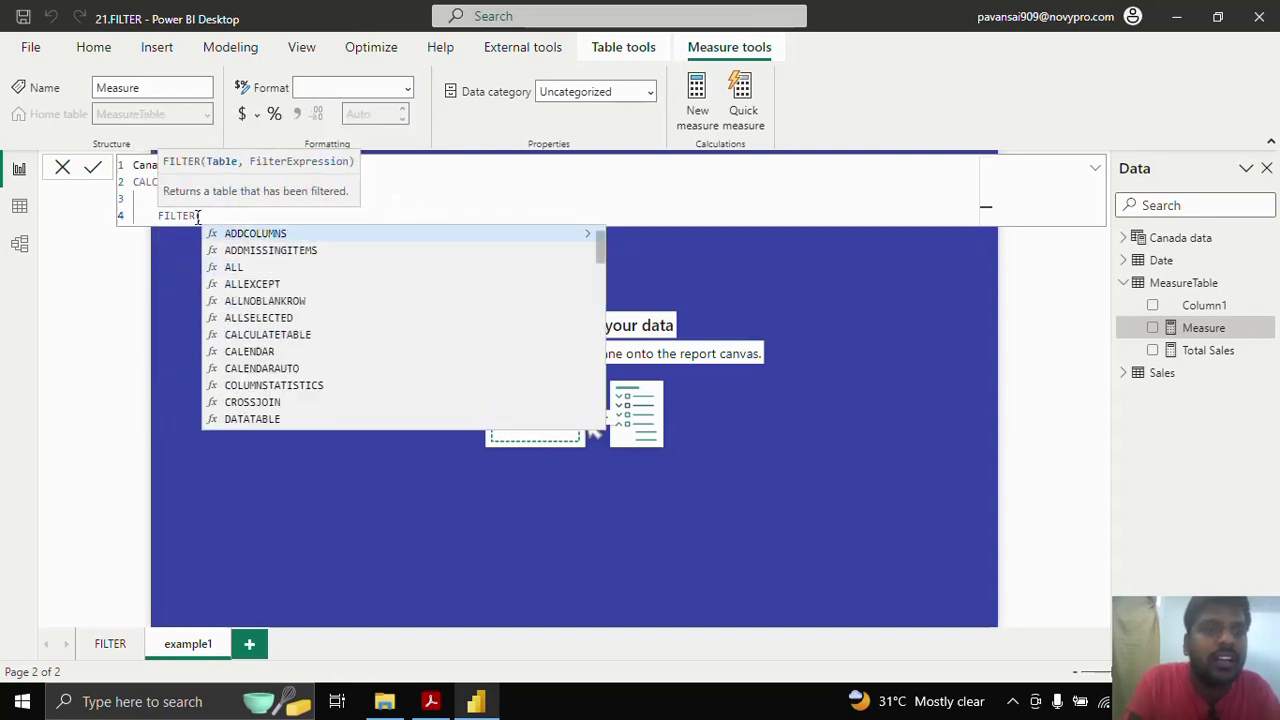
{"action": "key", "text": "shift+Return"}
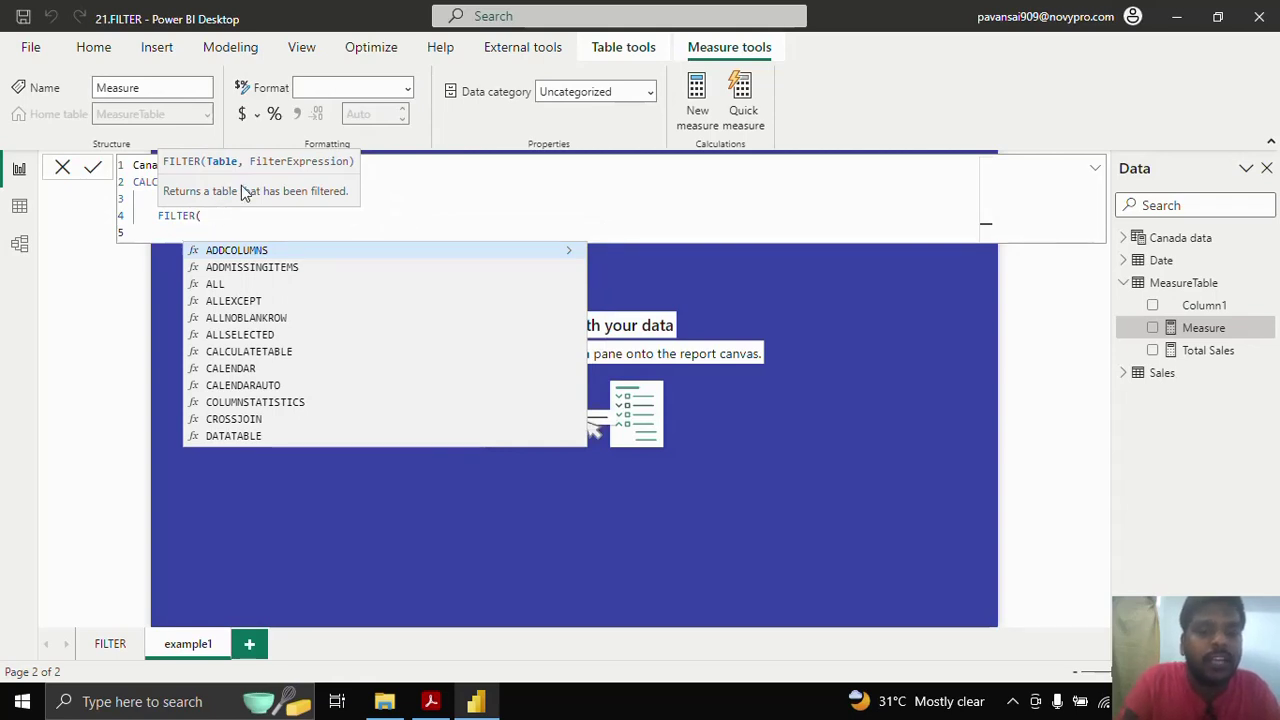
{"action": "type", "text": "Sales,"}
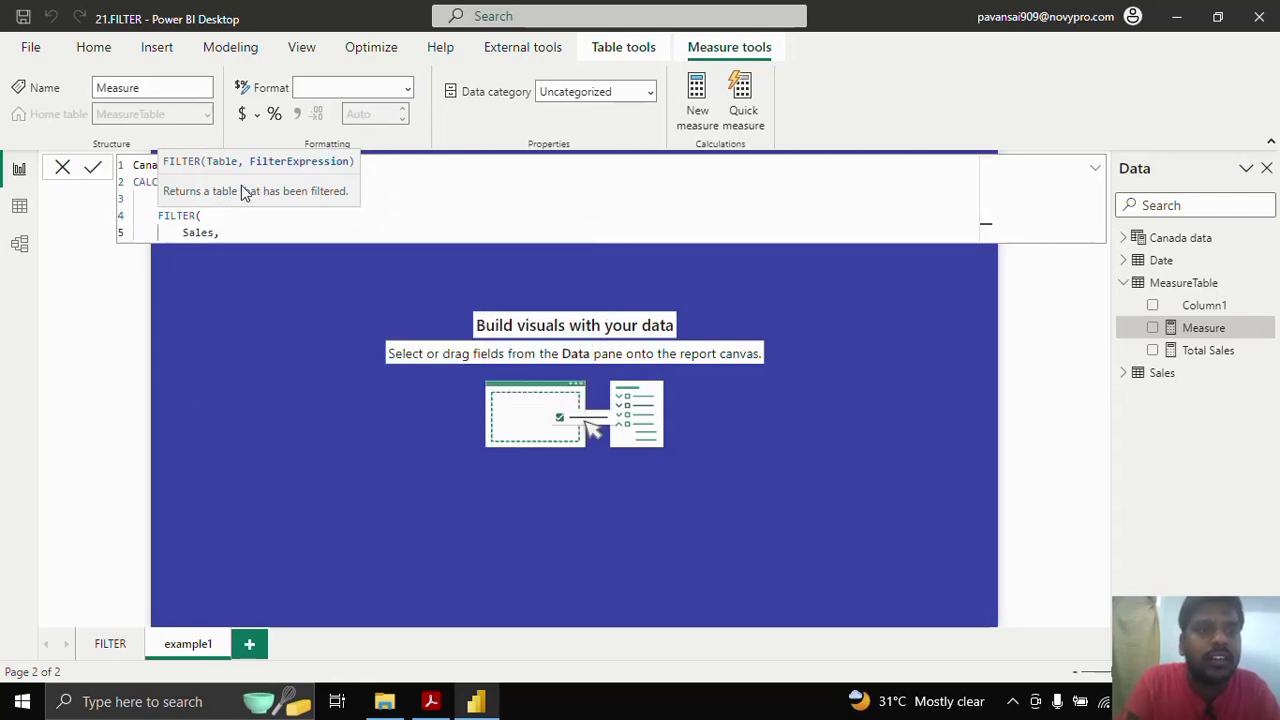
{"action": "key", "text": "shift+Return"}
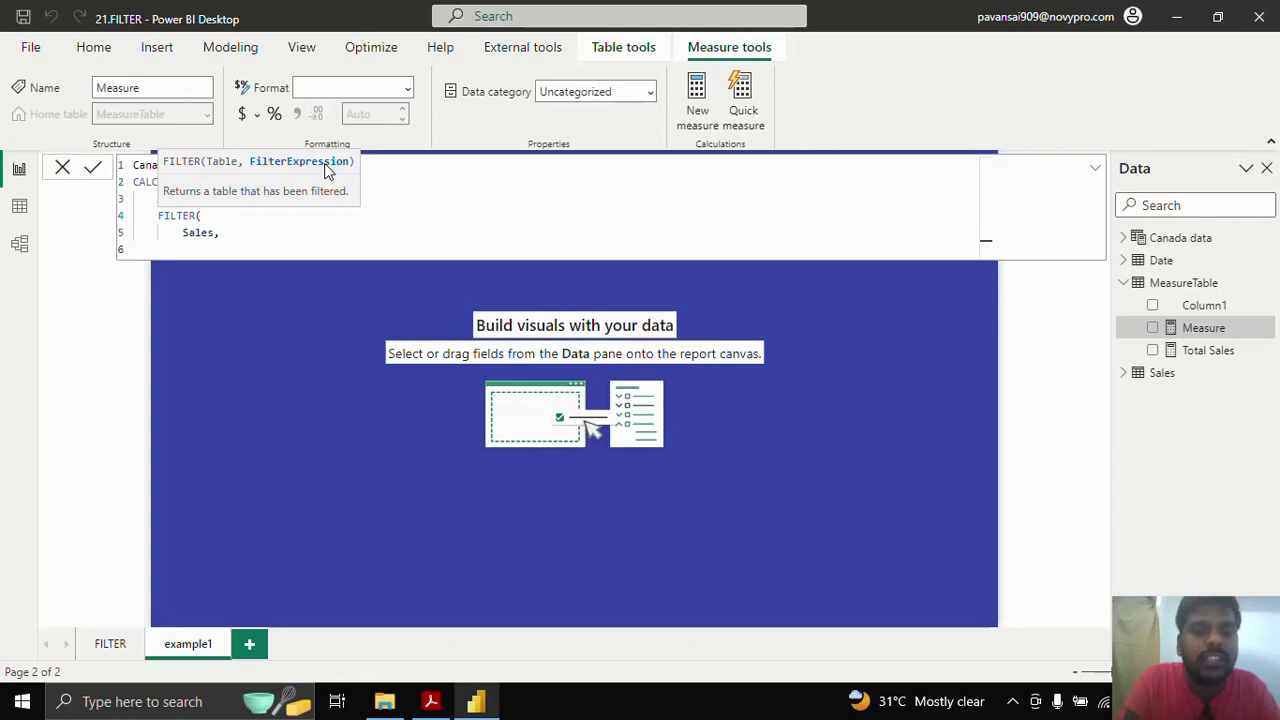
Set the FILTER condition to Sales[Country]="Canada", close both functions and commit the Canada Sales measure.
{"action": "type", "text": "Country"}
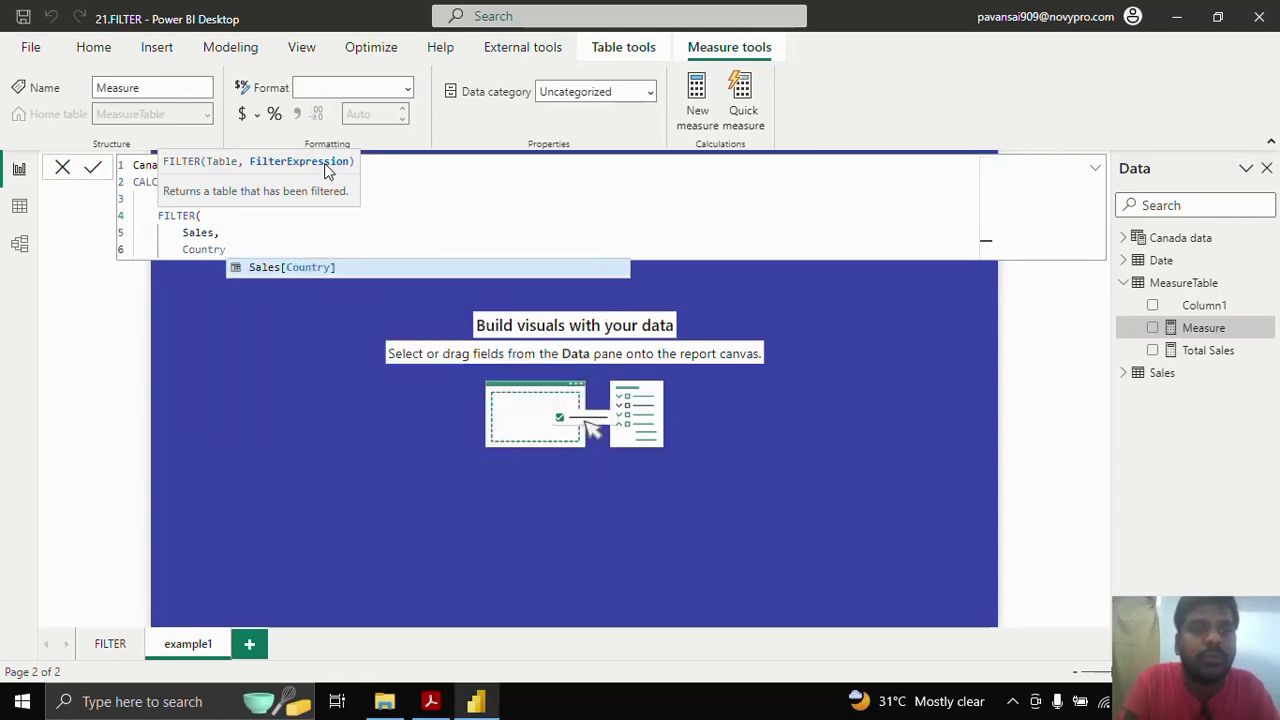
{"action": "key", "text": "Tab"}
{"action": "type", "text": "="}
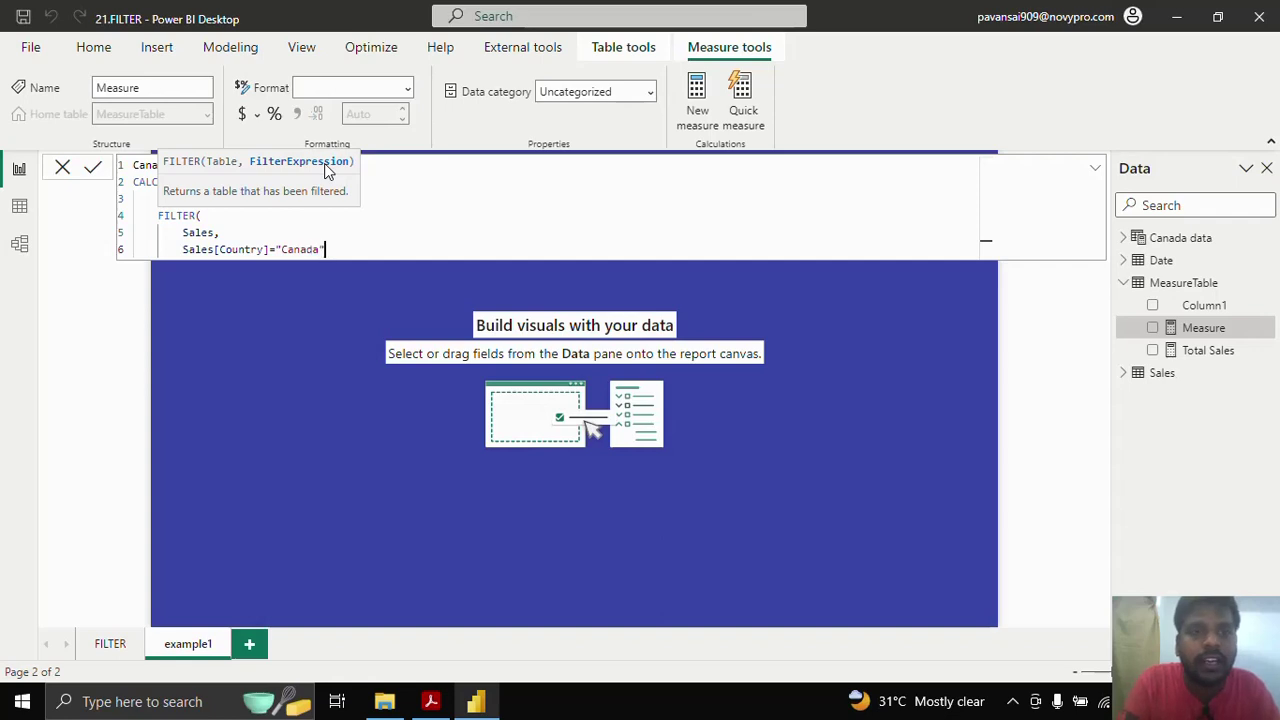
{"action": "key", "text": "shift+Return"}
{"action": "type", "text": ")"}
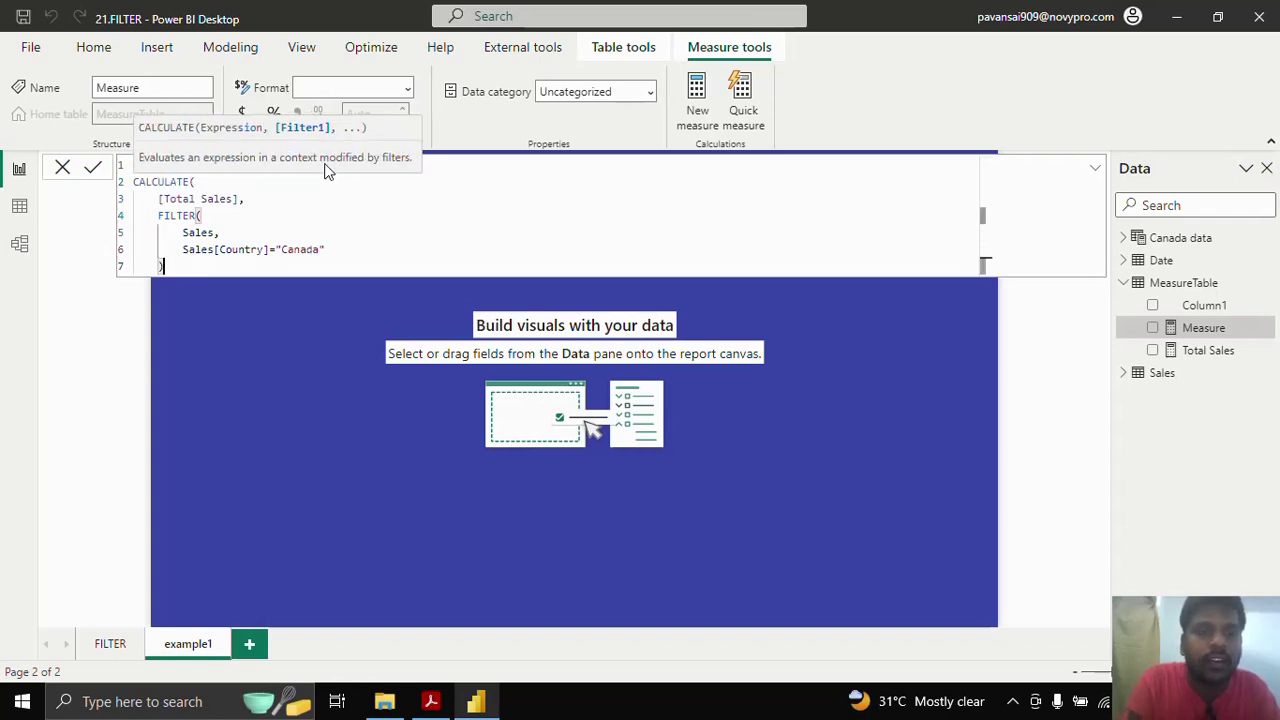
{"action": "key", "text": "shift+Return"}
{"action": "type", "text": ")"}
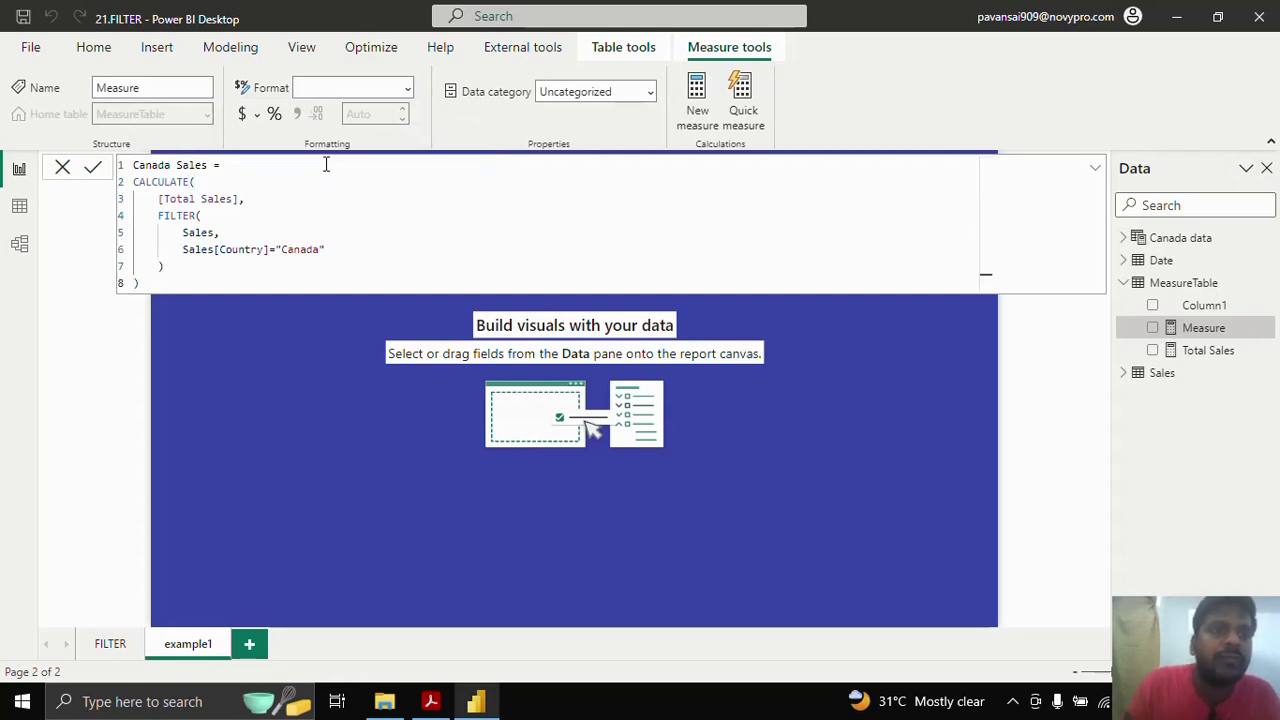
{"action": "key", "text": "Return"}
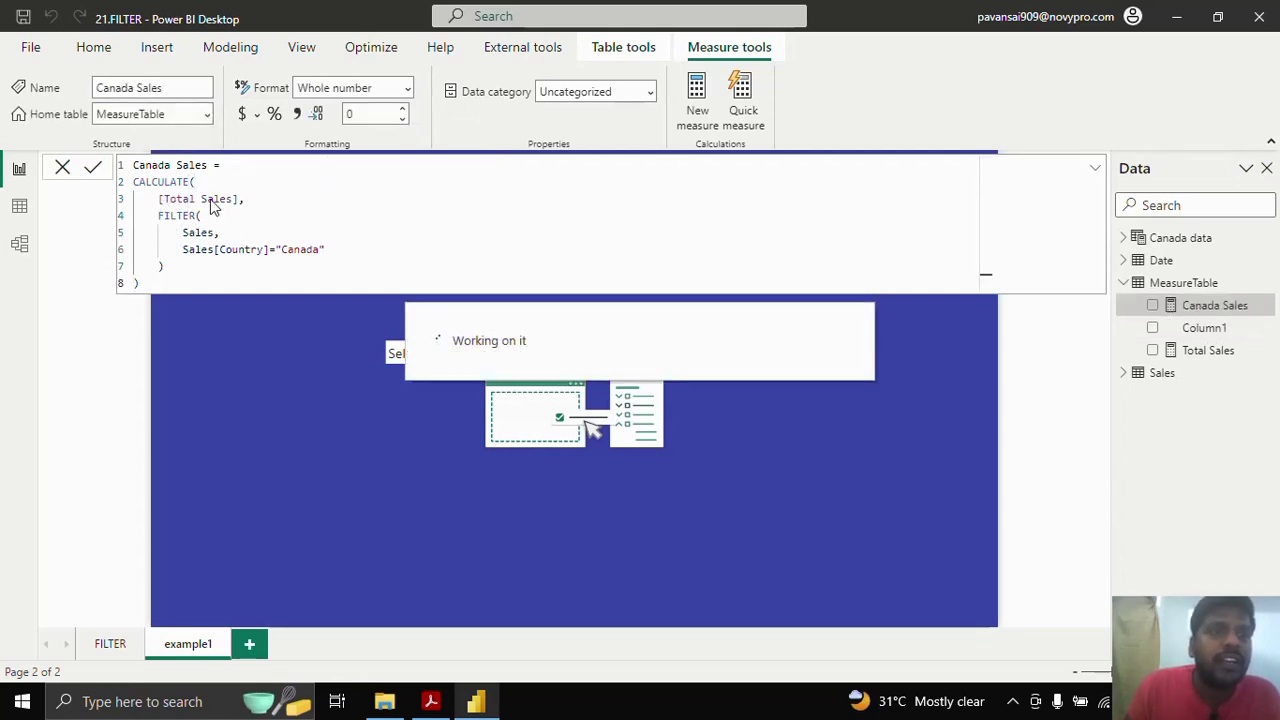
Review the [Total Sales] expression and the FILTER arguments in the Canada Sales formula.
{"action": "left_click_drag", "start_coordinate": [157, 199], "coordinate": [265, 203]}
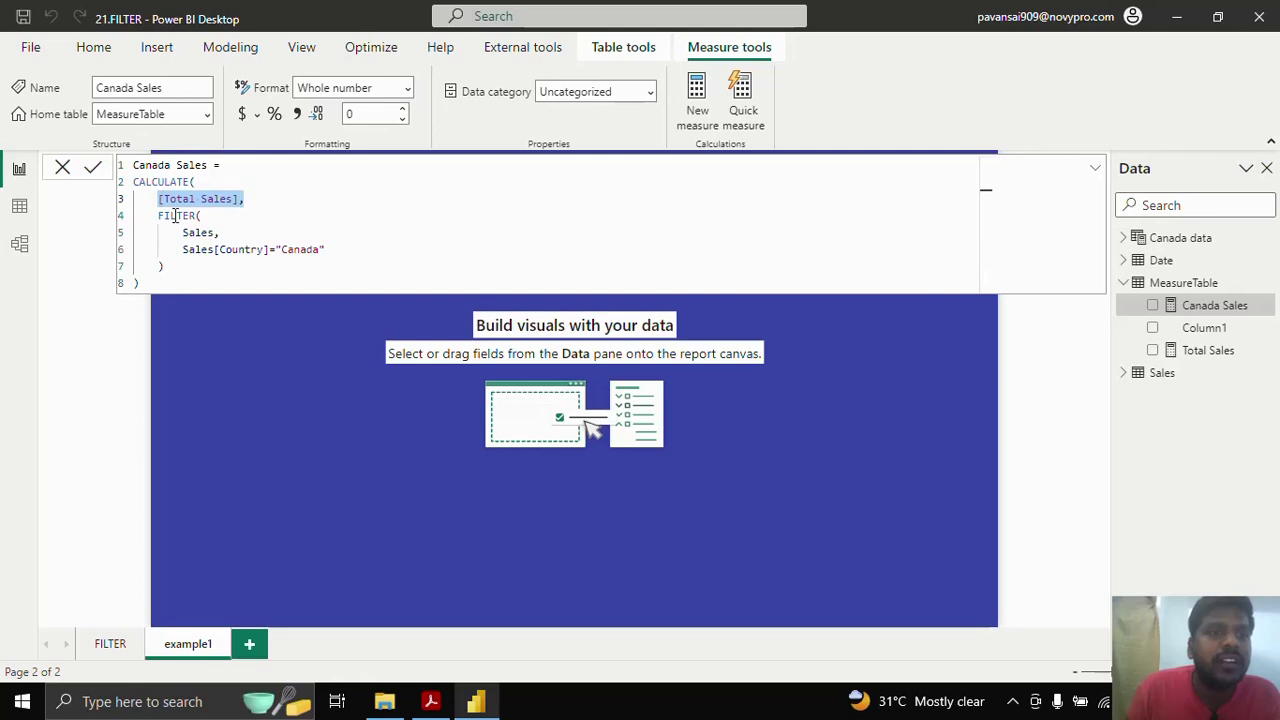
{"action": "left_click_drag", "start_coordinate": [157, 215], "coordinate": [331, 252]}
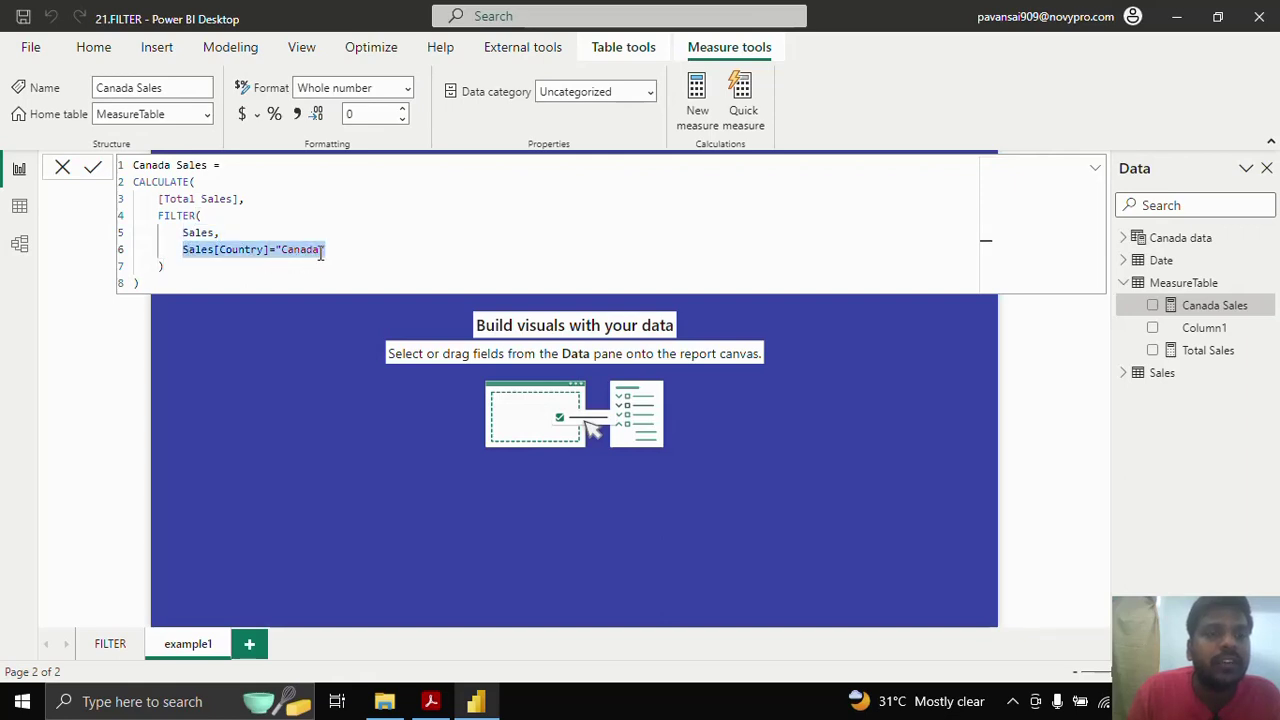
{"action": "left_click", "coordinate": [92, 167]}
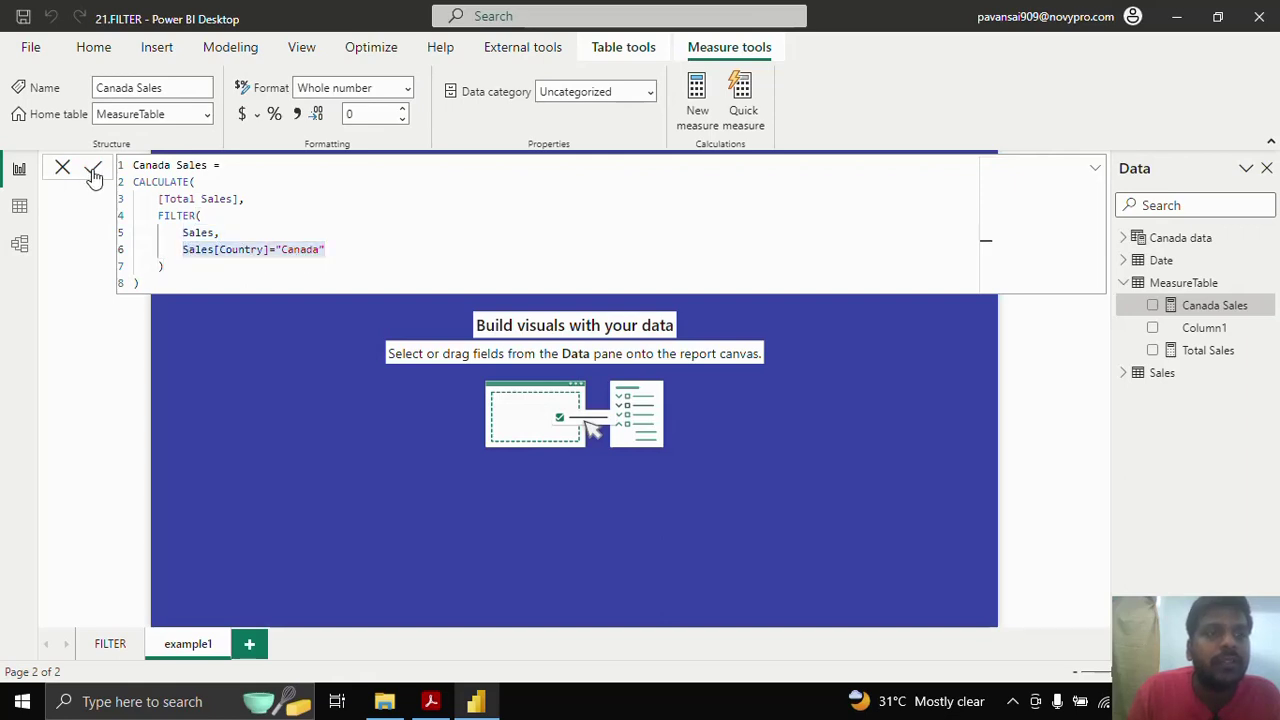
Insert an empty card visual on the example1 report page.
{"action": "left_click", "coordinate": [88, 50]}
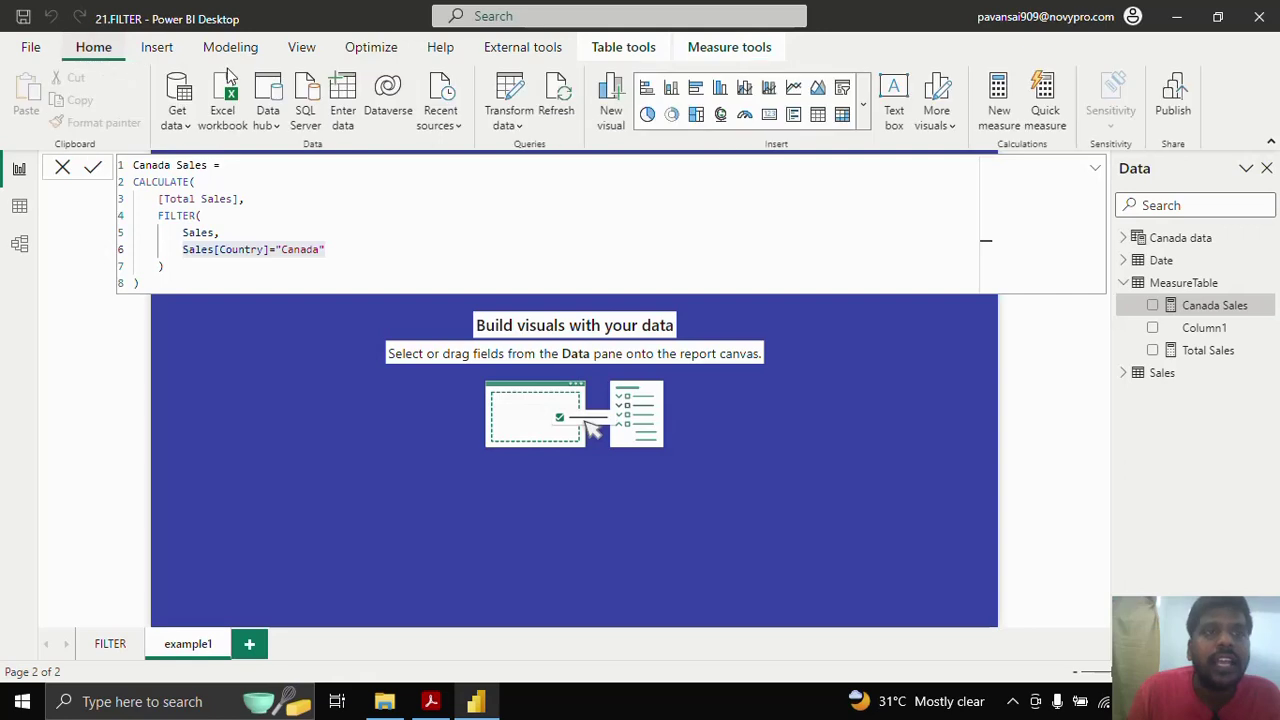
{"action": "left_click", "coordinate": [769, 115]}
{"action": "left_click", "coordinate": [352, 258]}
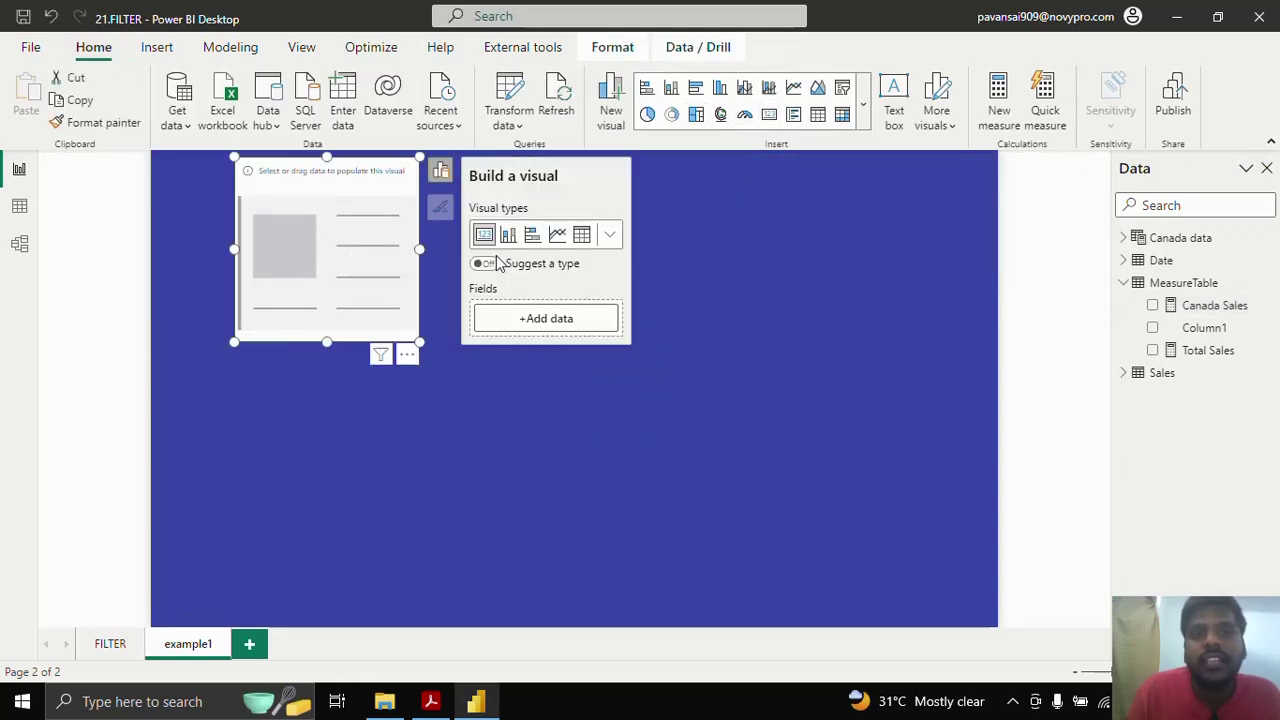
Add the Canada Sales measure from MeasureTable to the empty card and nudge the card slightly down the page.
{"action": "left_click", "coordinate": [540, 316]}
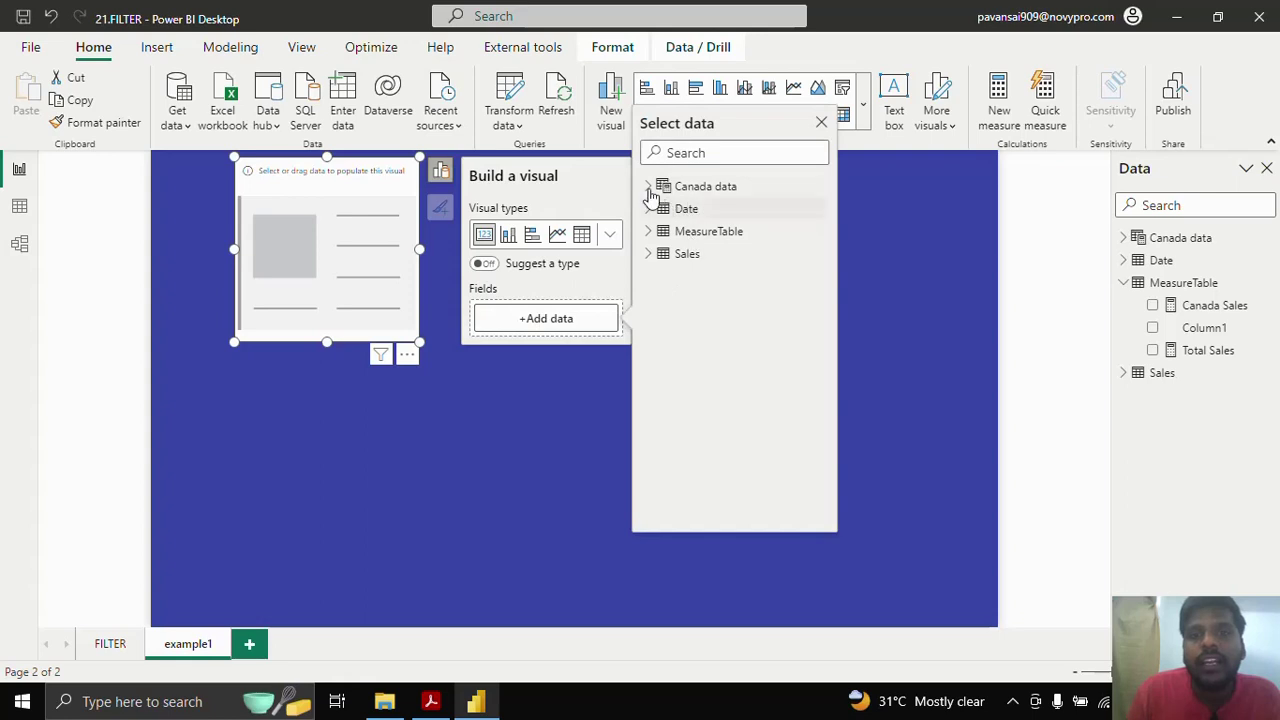
{"action": "left_click", "coordinate": [649, 231]}
{"action": "left_click", "coordinate": [737, 255]}
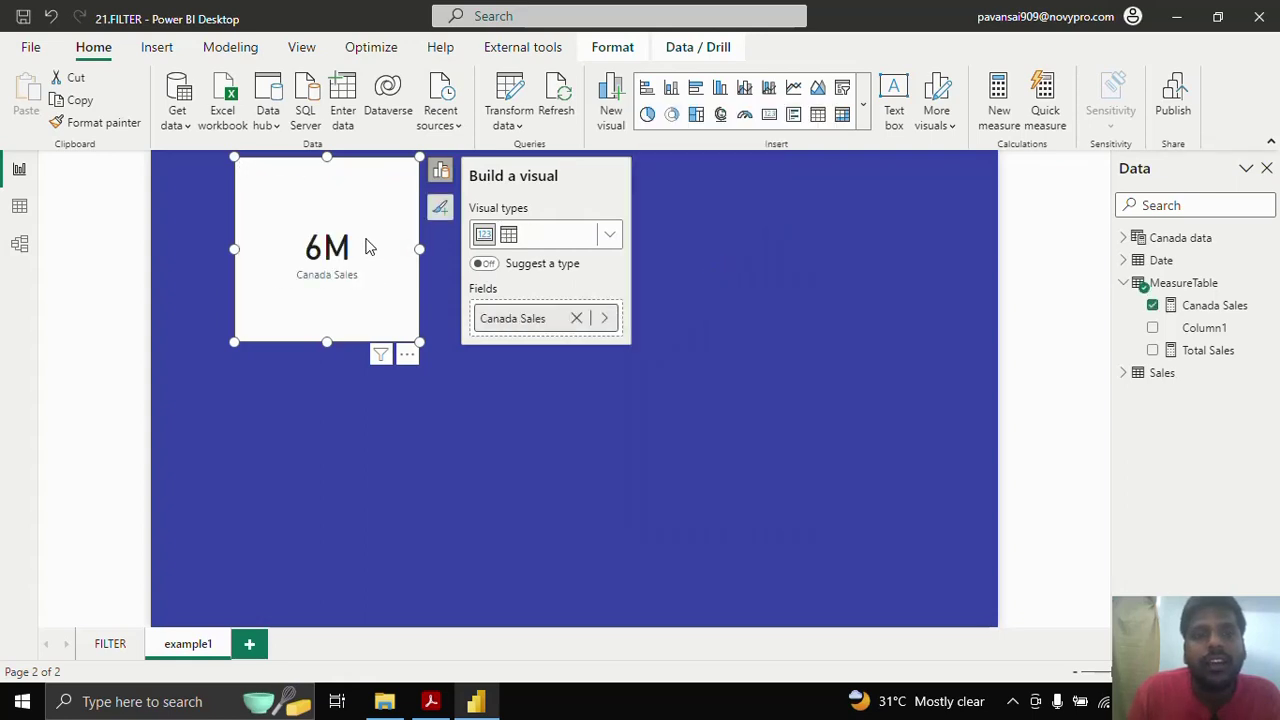
{"action": "key", "text": "Escape"}
{"action": "left_click", "coordinate": [340, 285]}
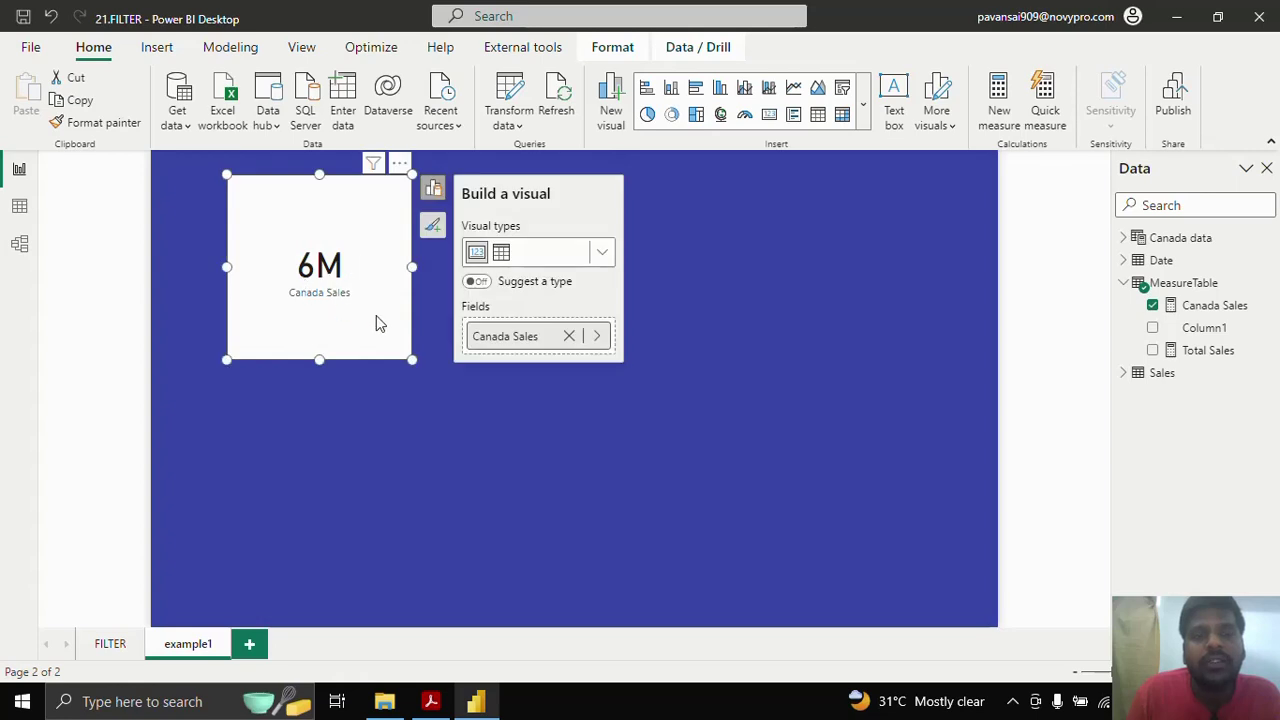
Copy the complete Canada Sales formula into a new measure in MeasureTable.
{"action": "left_click", "coordinate": [1185, 305]}
{"action": "left_click_drag", "start_coordinate": [190, 283], "coordinate": [126, 165]}
{"action": "key", "text": "ctrl+c"}
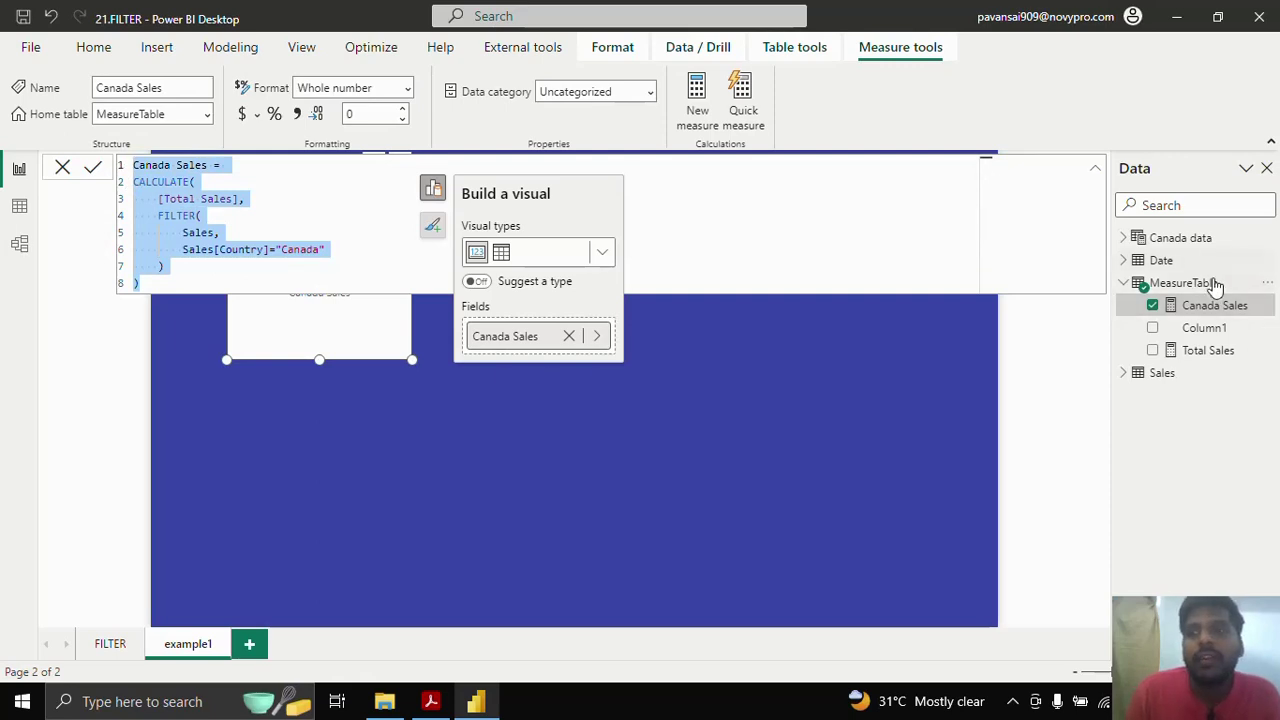
{"action": "left_click", "coordinate": [1267, 284]}
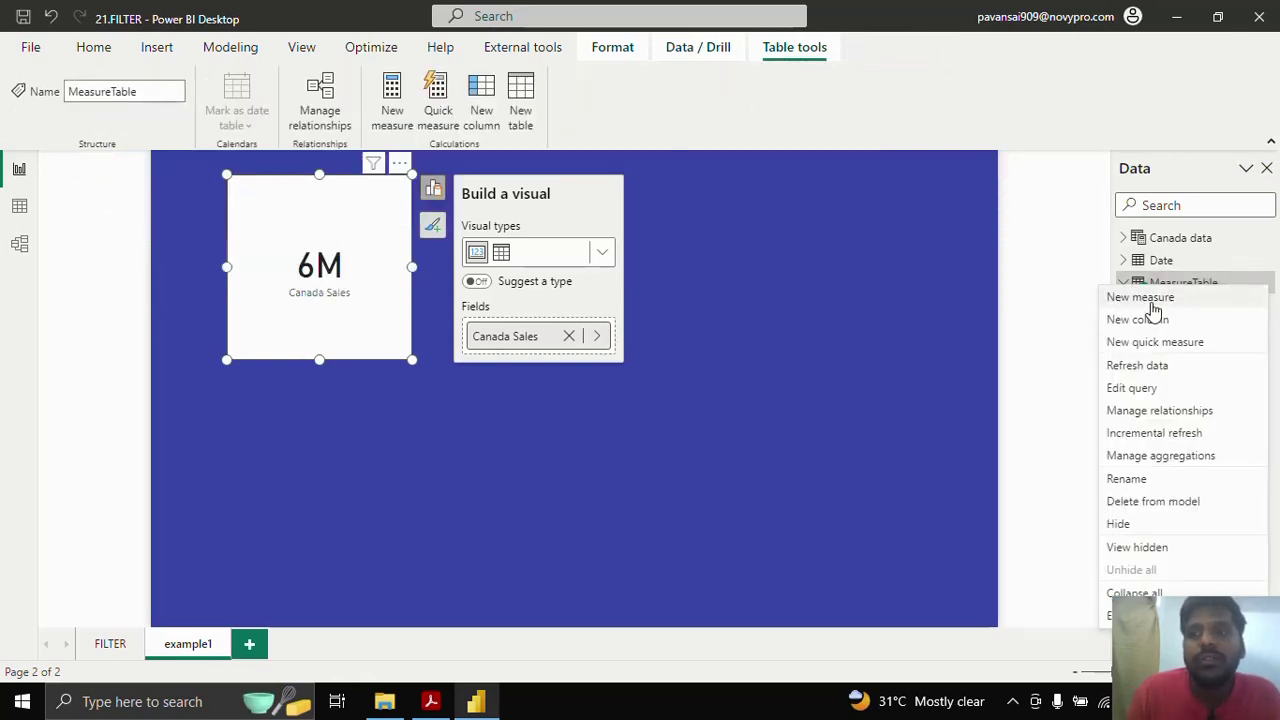
{"action": "left_click", "coordinate": [1151, 285]}
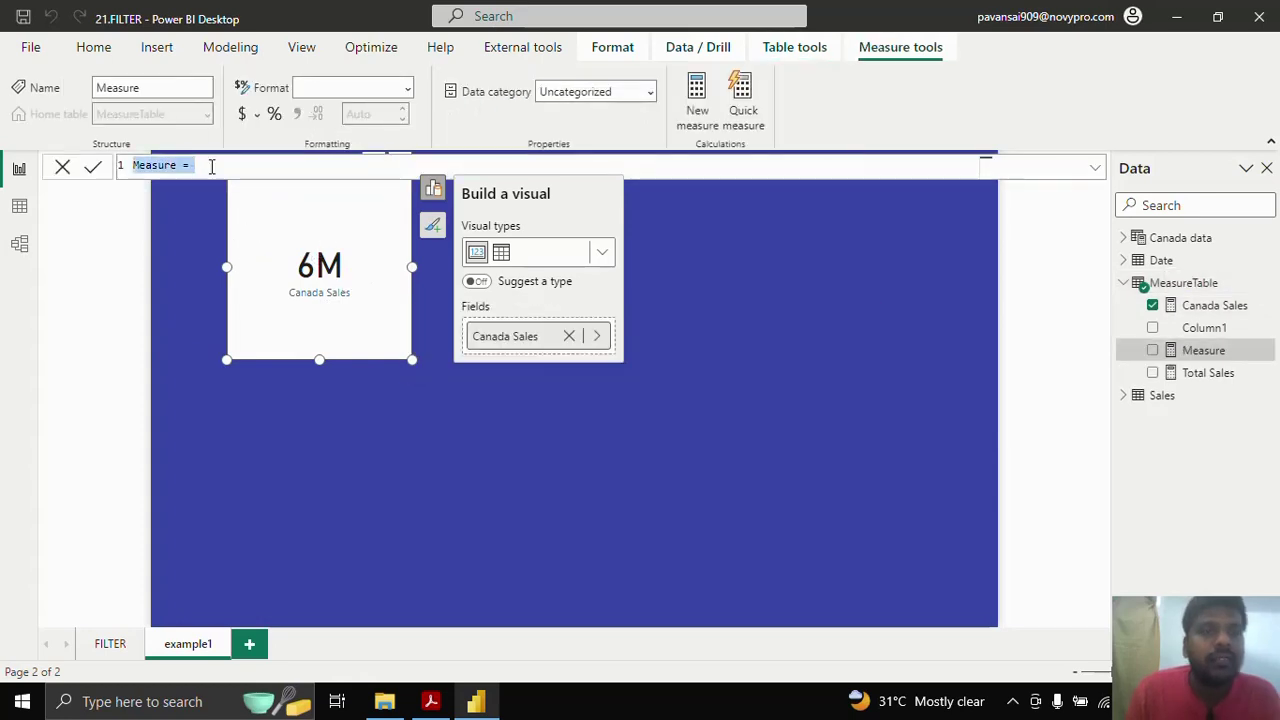
{"action": "key", "text": "ctrl+v"}
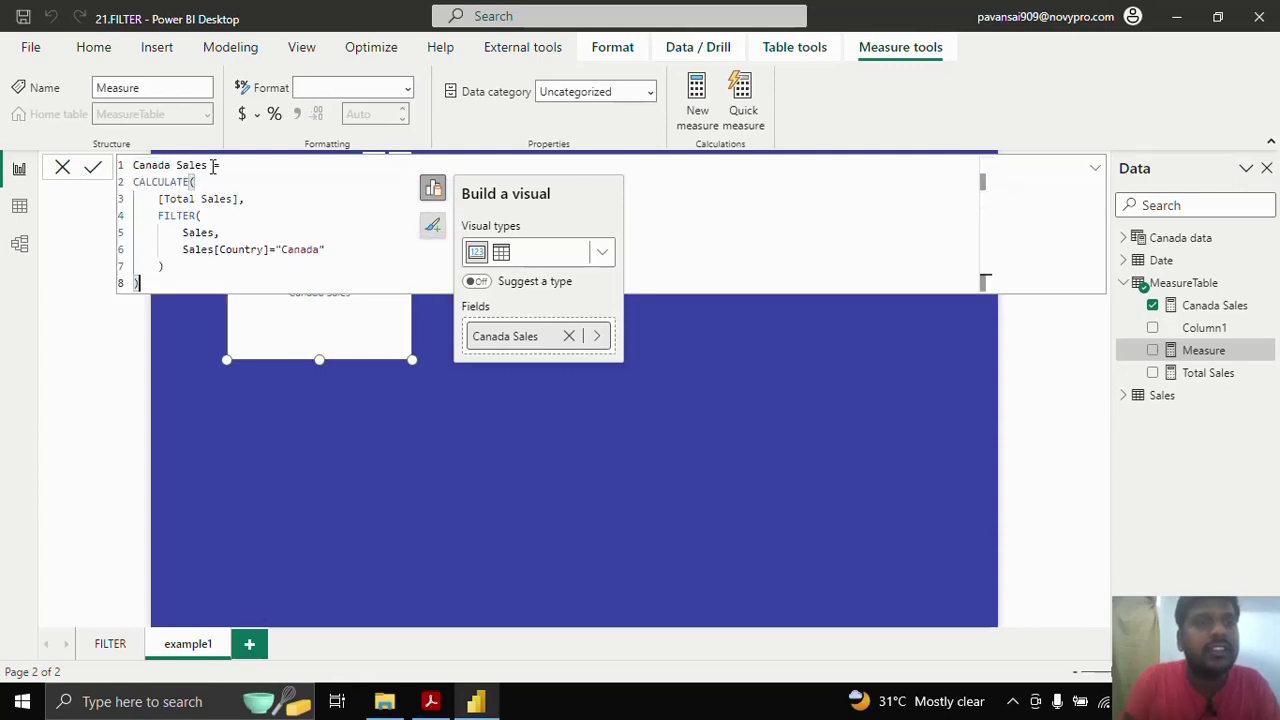
Rename the copied measure in its formula to Canada and LG Sales.
{"action": "left_click", "coordinate": [171, 165]}
{"action": "type", "text": "and "}
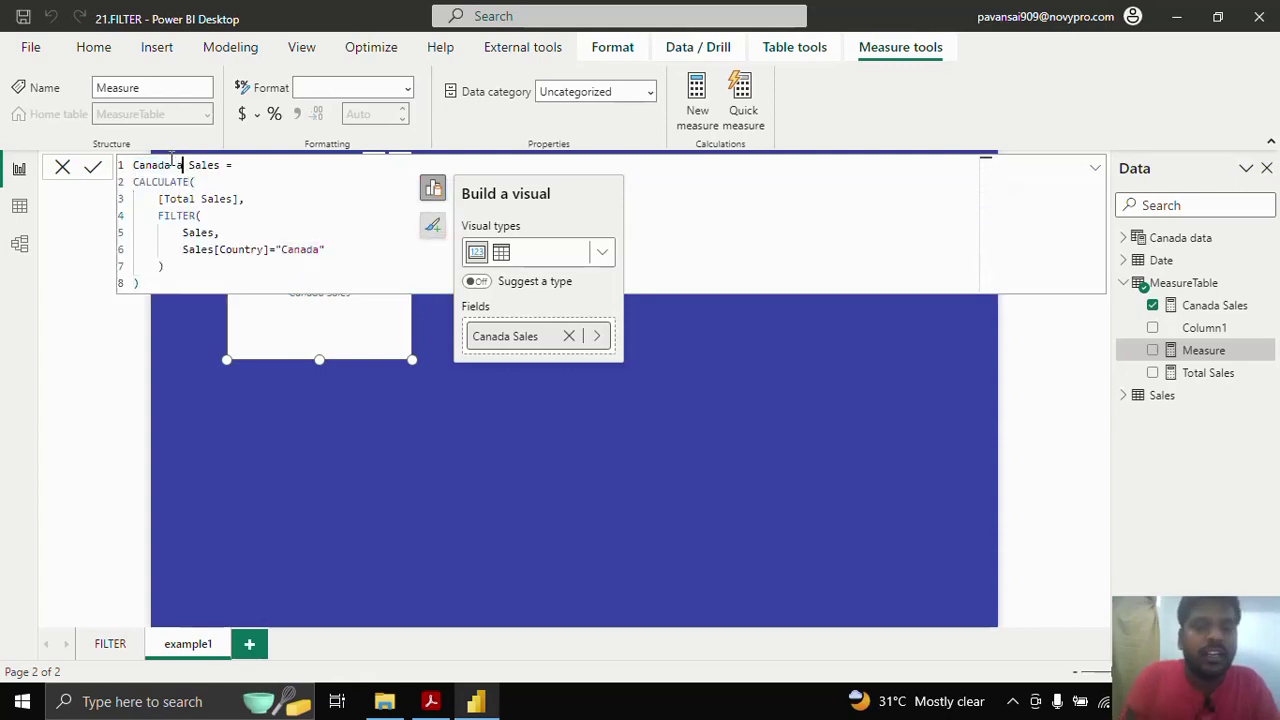
{"action": "type", "text": "LG"}
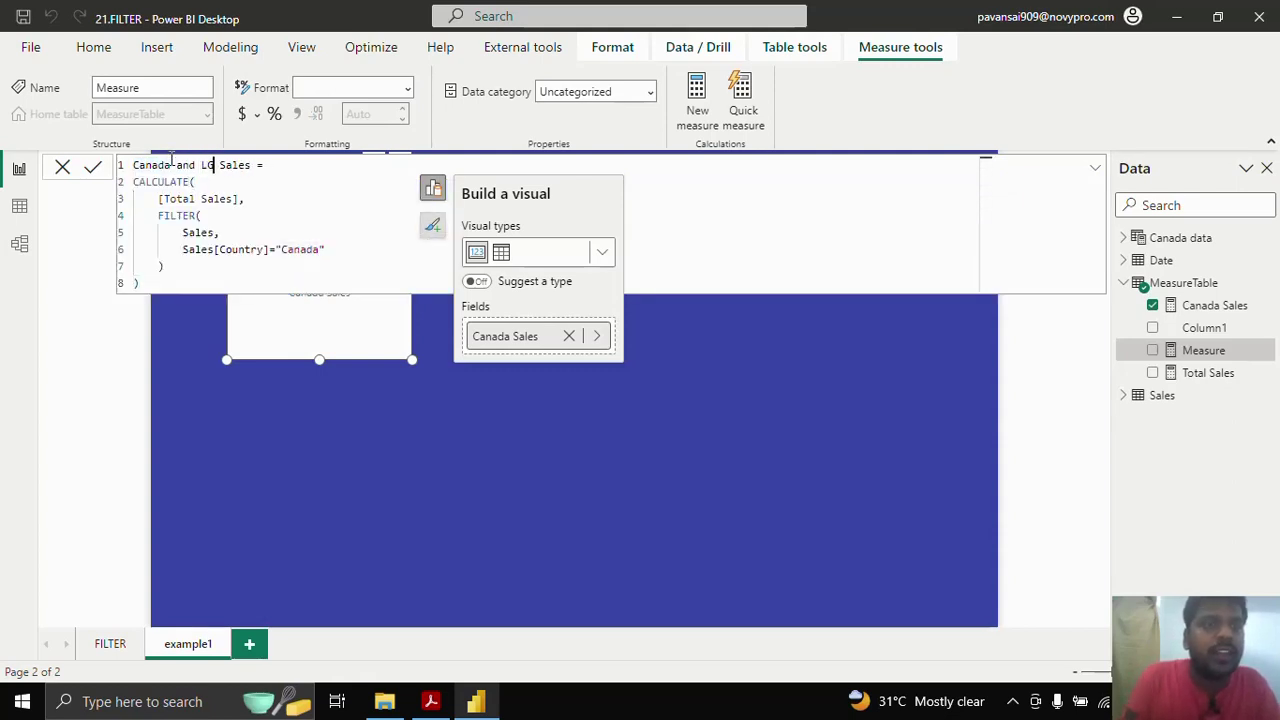
Extend the FILTER condition with && Sales[Brand] = "LG" and commit the Canada and LG Sales measure.
{"action": "left_click", "coordinate": [343, 251]}
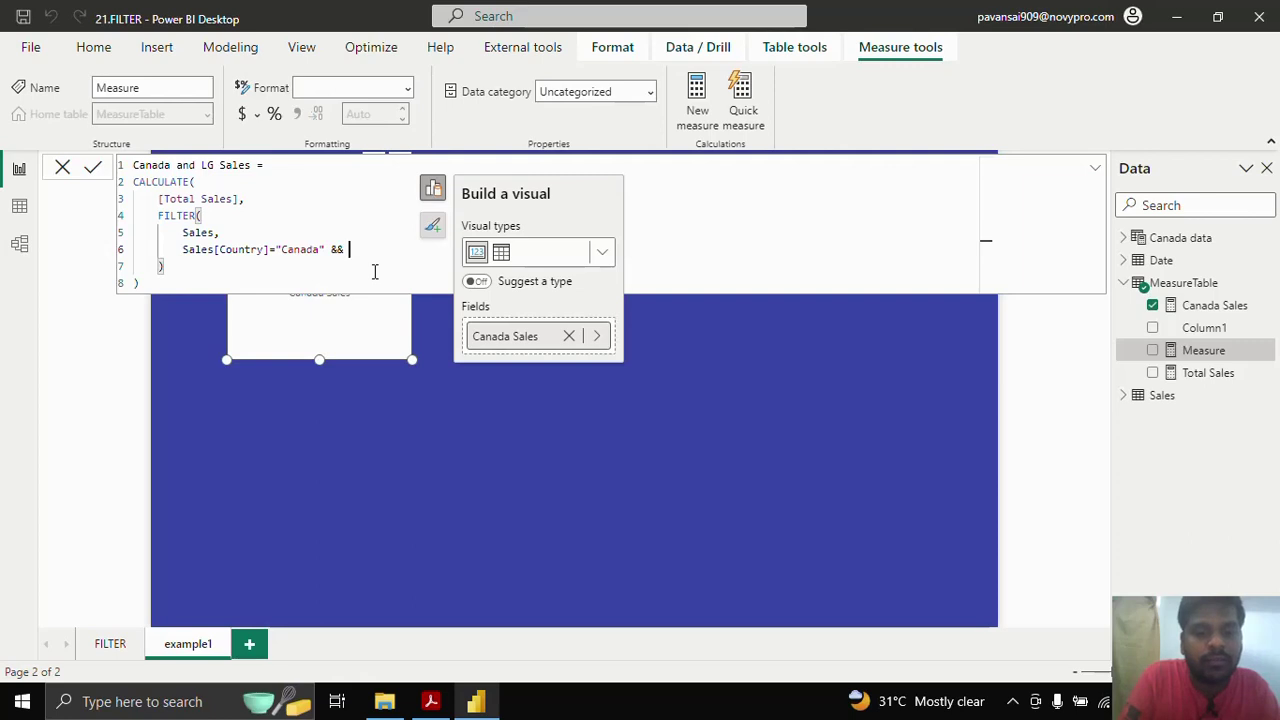
{"action": "type", "text": "&& Sales[Brand]"}
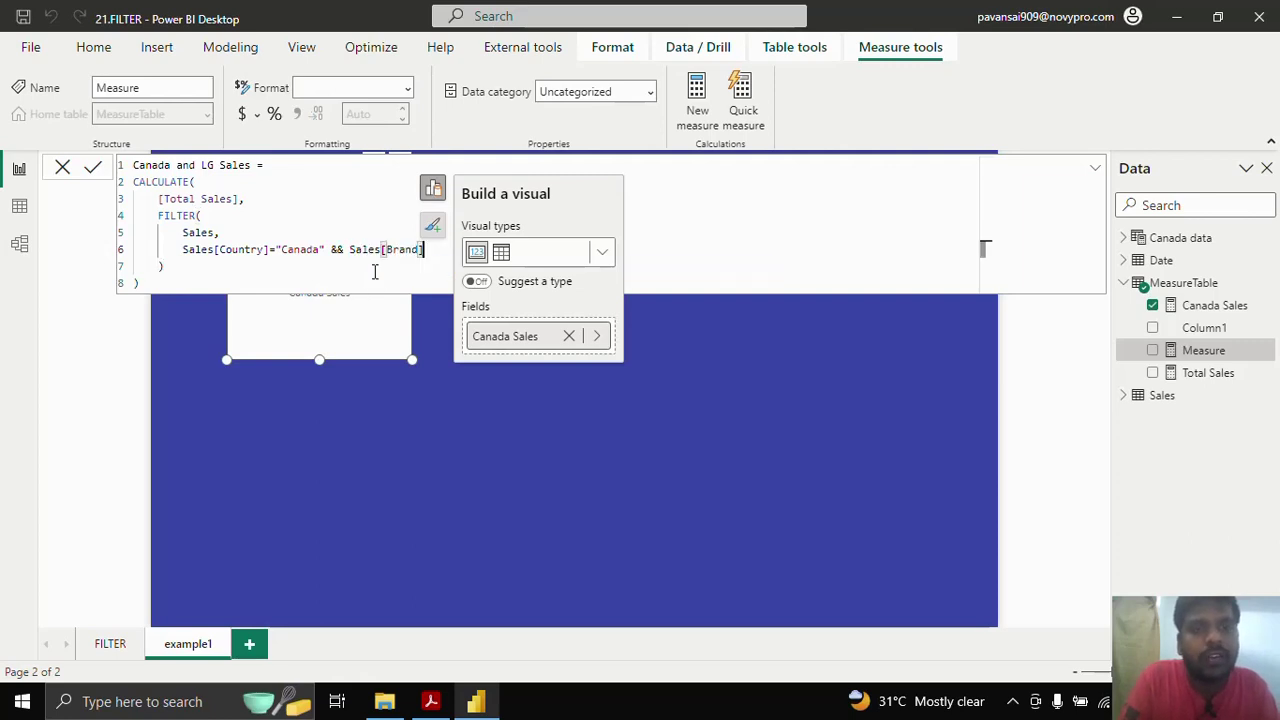
{"action": "type", "text": " ="}
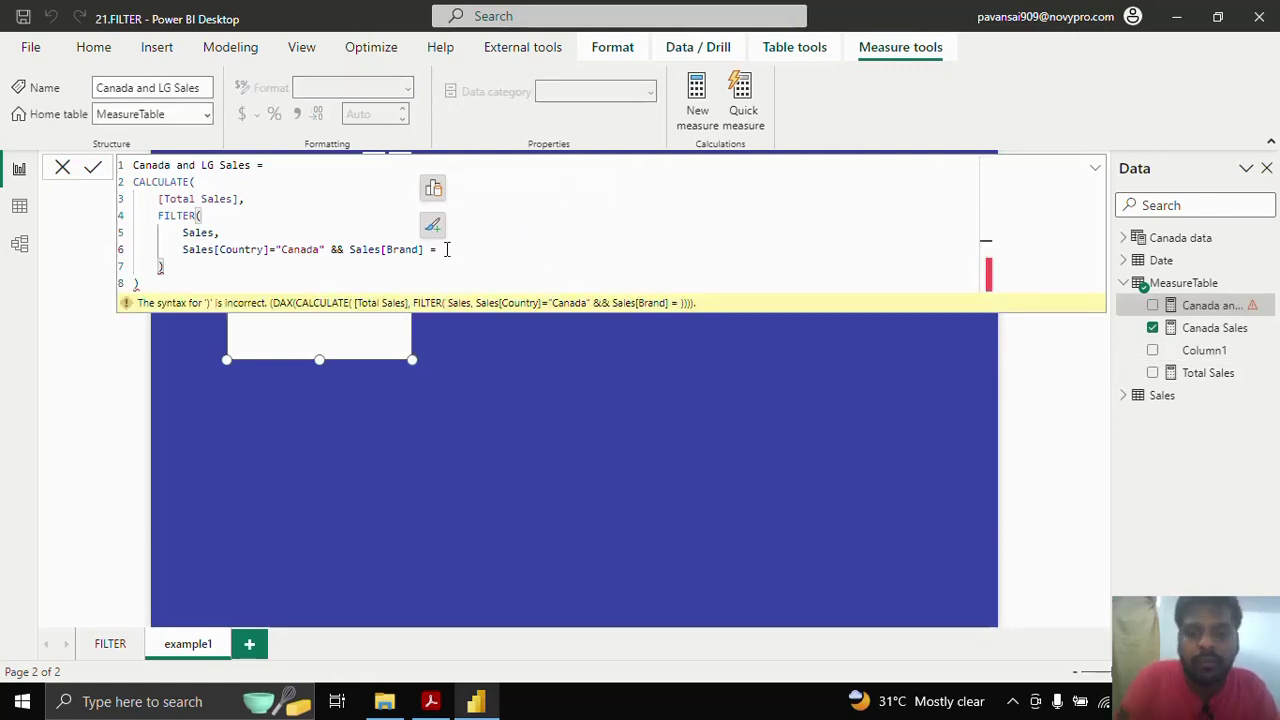
{"action": "type", "text": "\"LG"}
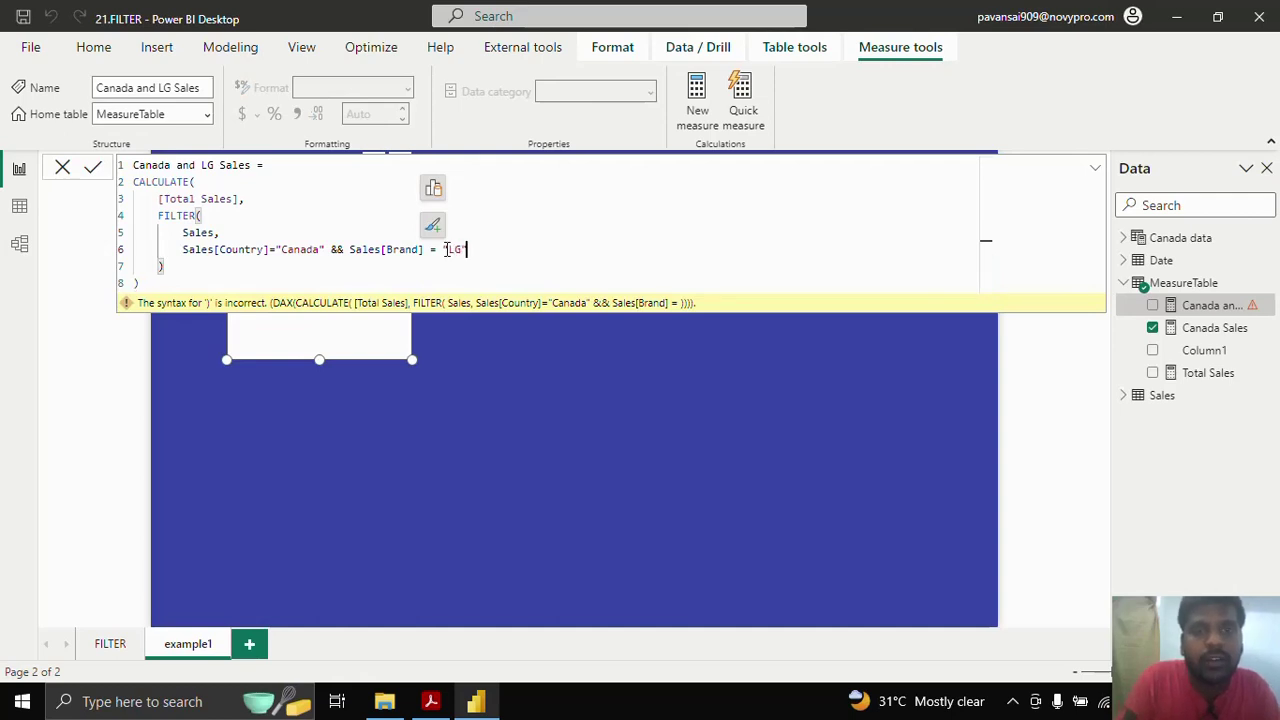
{"action": "key", "text": "Down"}
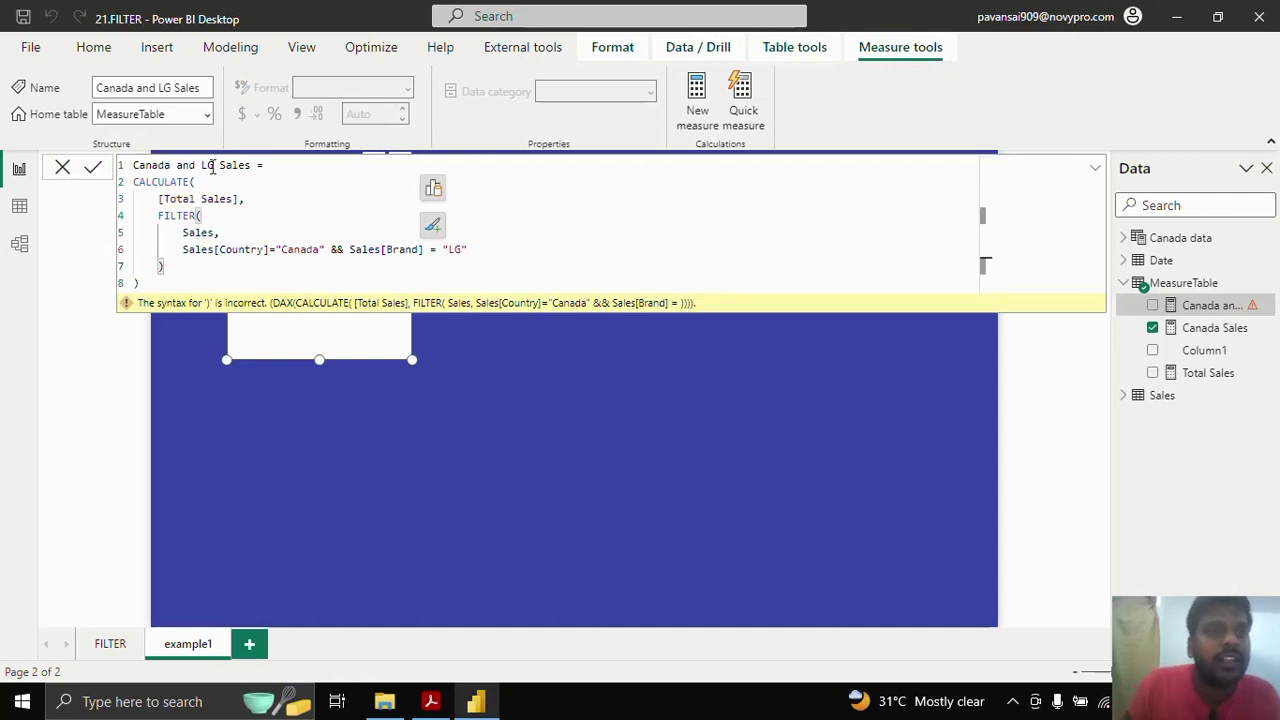
{"action": "left_click_drag", "start_coordinate": [331, 250], "coordinate": [474, 247]}
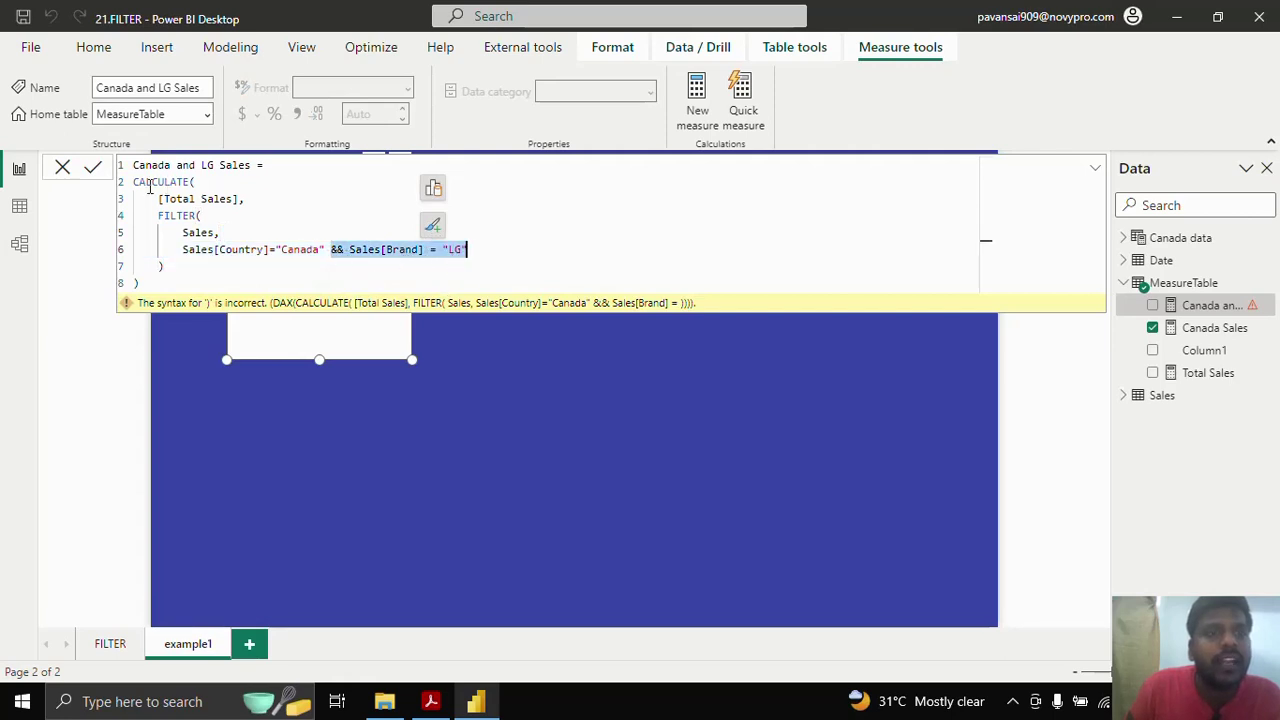
{"action": "left_click", "coordinate": [93, 168]}
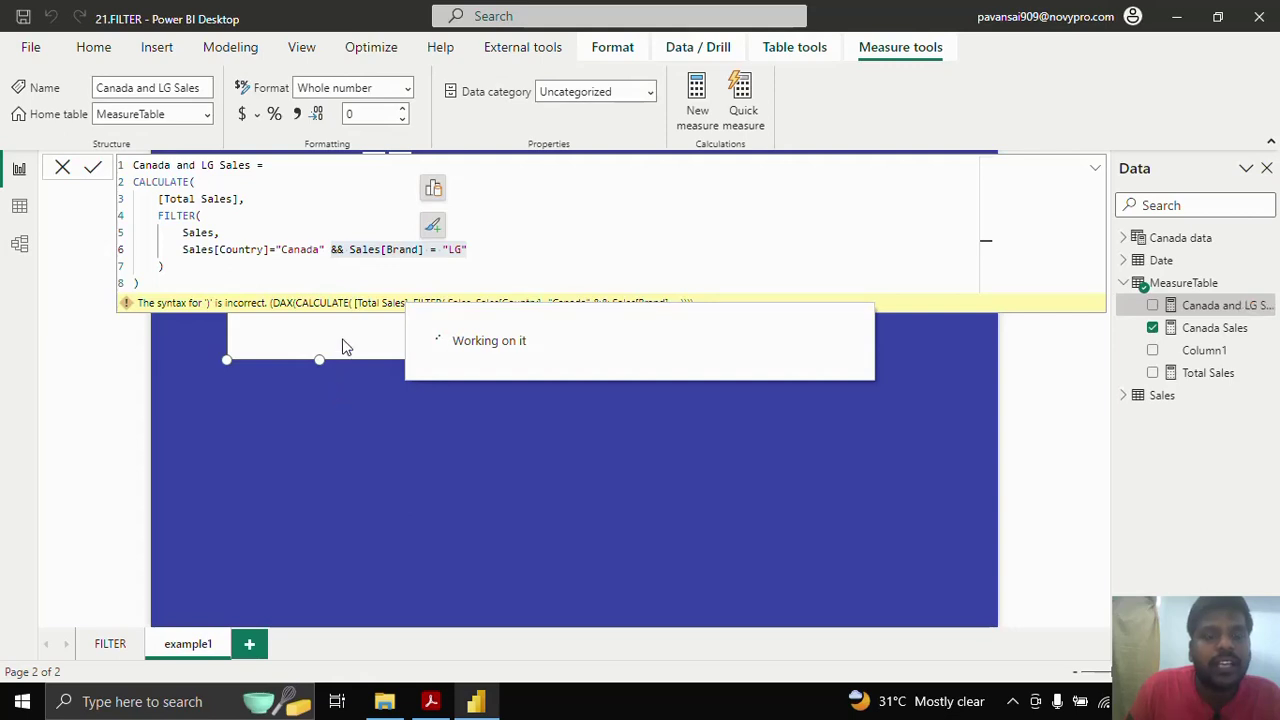
Move the Canada Sales card lower on the page and place a duplicate of it to its right, aligned with the original.
{"action": "left_click", "coordinate": [351, 440]}
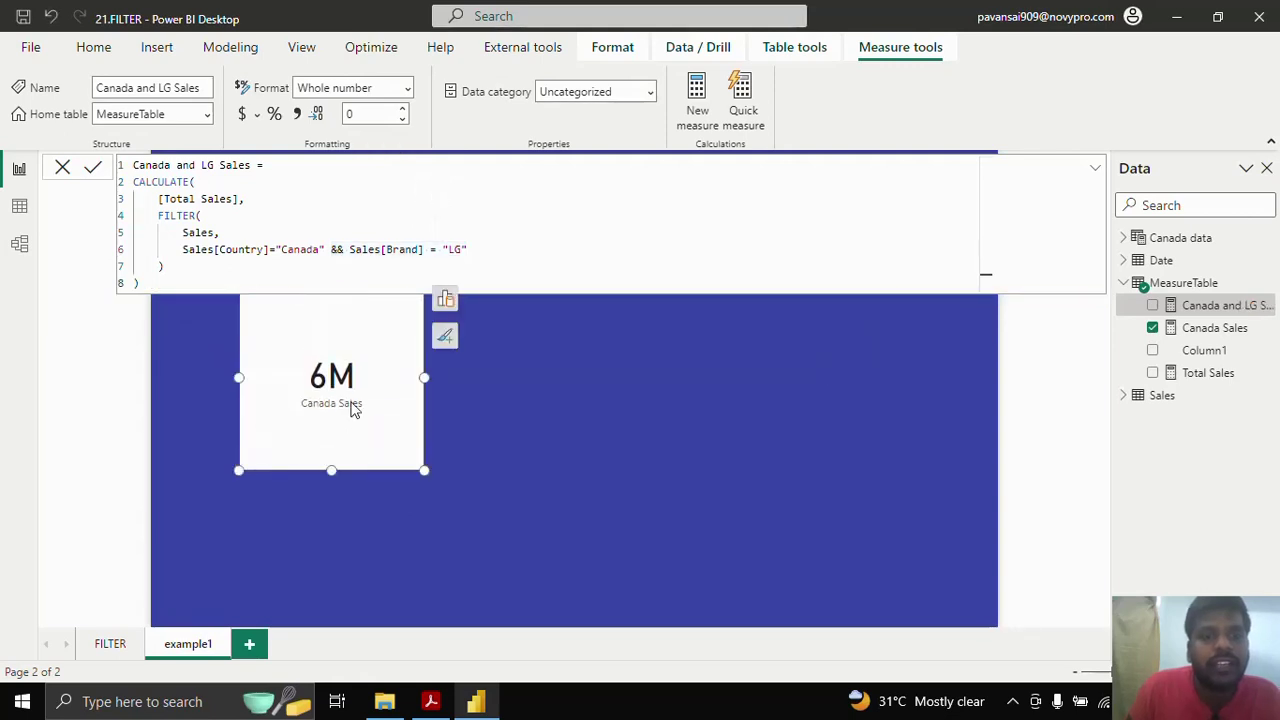
{"action": "left_click", "coordinate": [369, 378]}
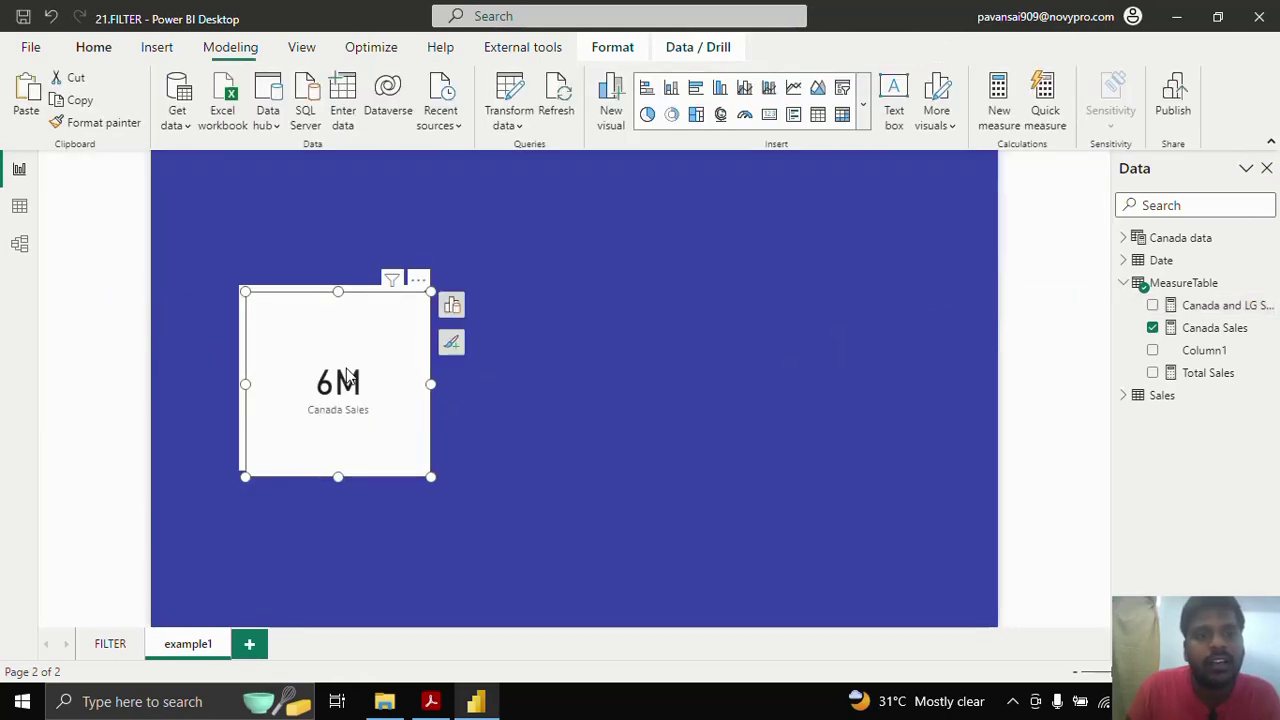
{"action": "key", "text": "ctrl+c"}
{"action": "key", "text": "ctrl+v"}
{"action": "left_click_drag", "start_coordinate": [675, 390], "coordinate": [630, 377]}
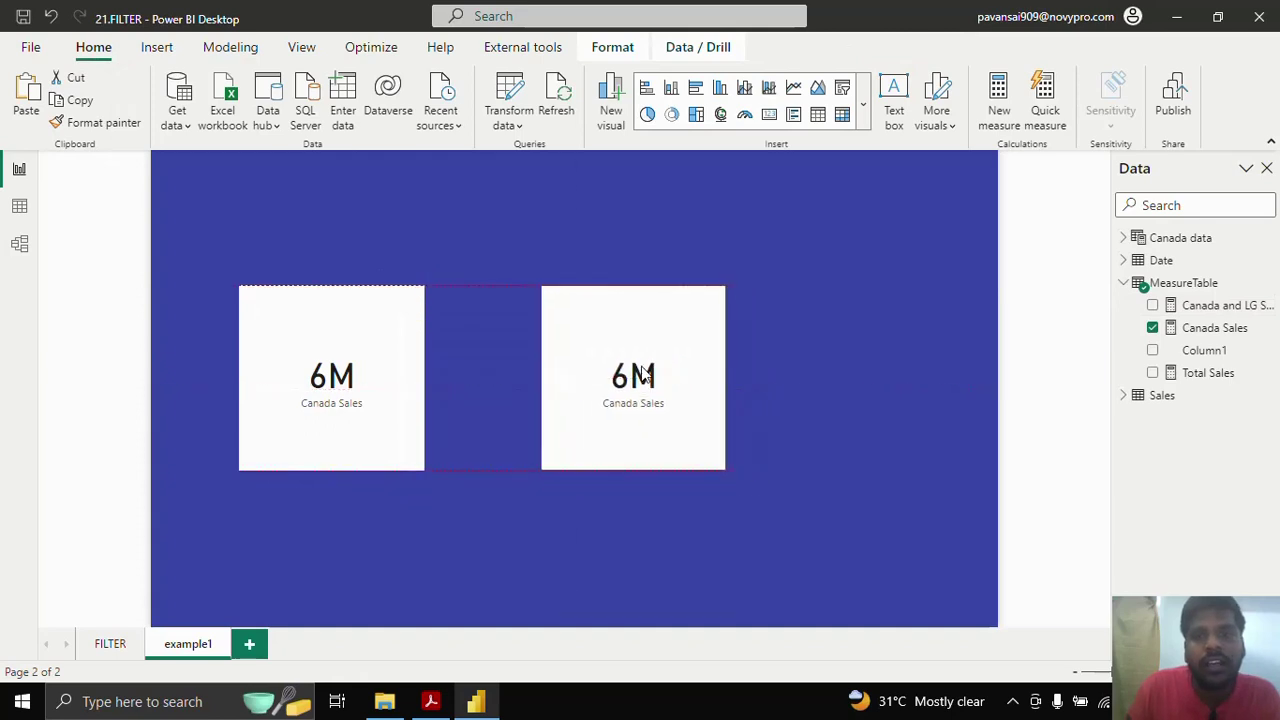
Replace Canada Sales with the Canada and LG Sales measure in the duplicated card and deselect it.
{"action": "left_click", "coordinate": [1152, 328]}
{"action": "left_click", "coordinate": [1152, 306]}
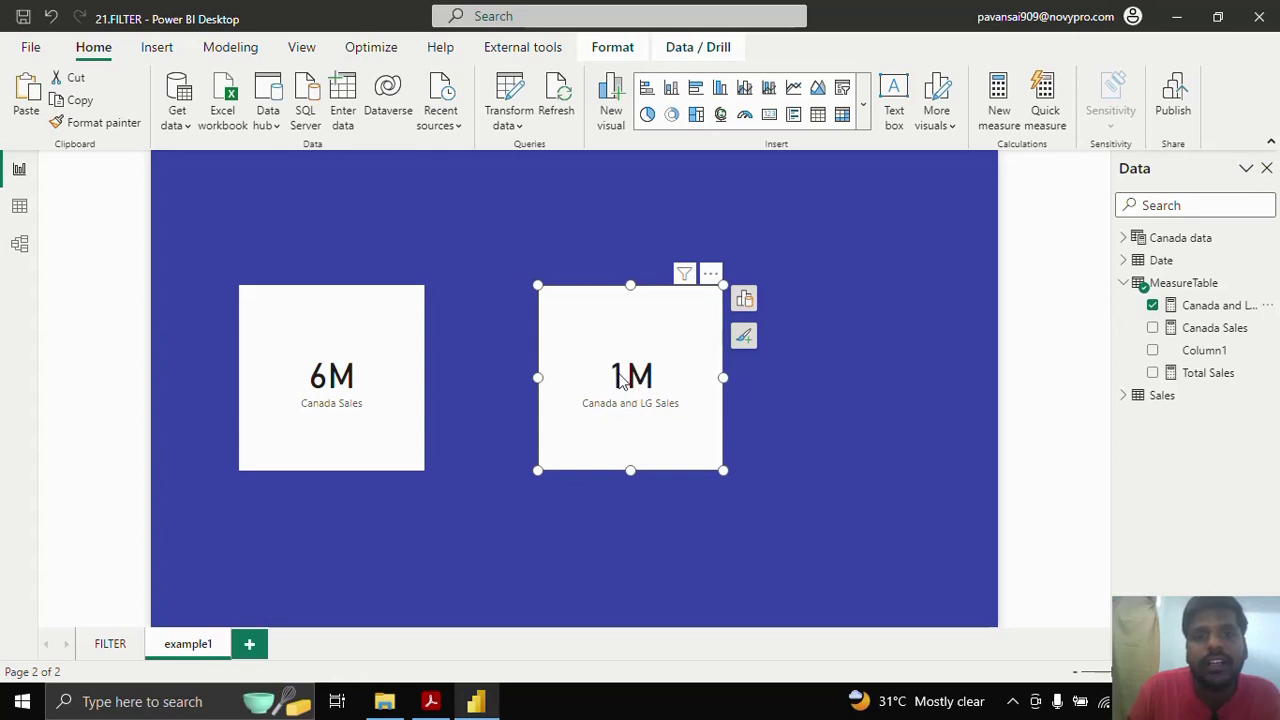
{"action": "left_click", "coordinate": [859, 337]}
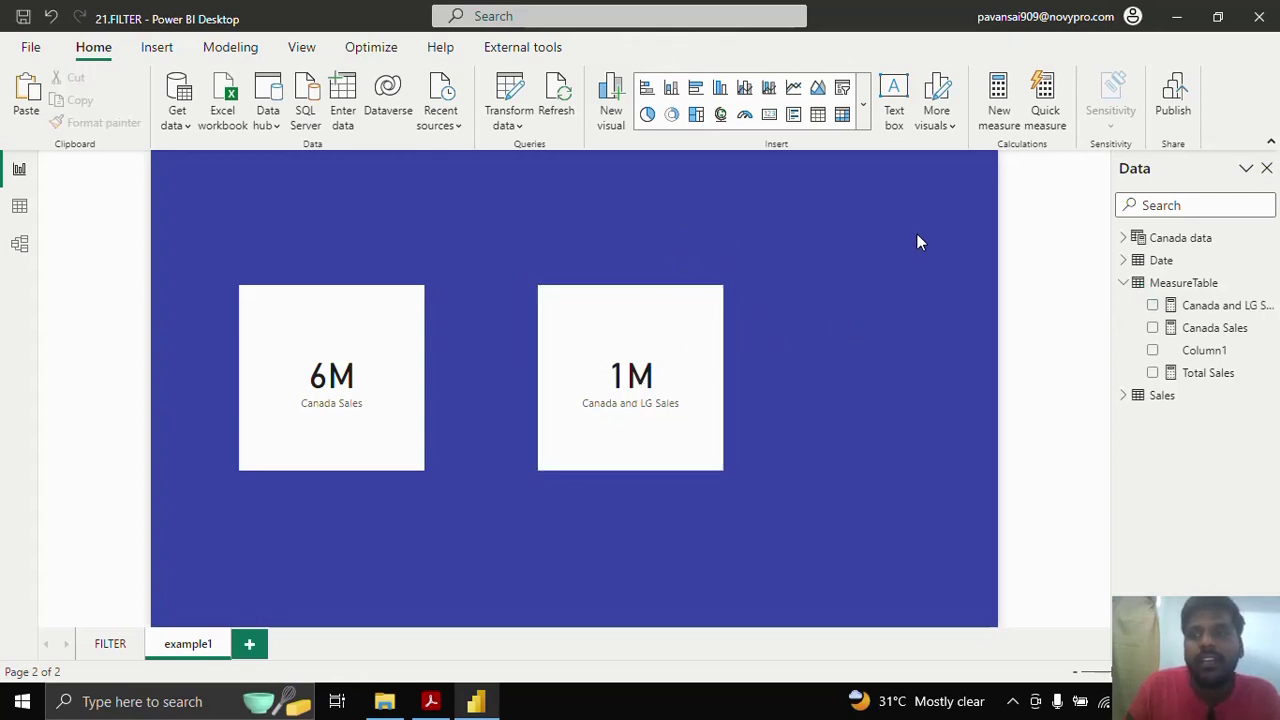